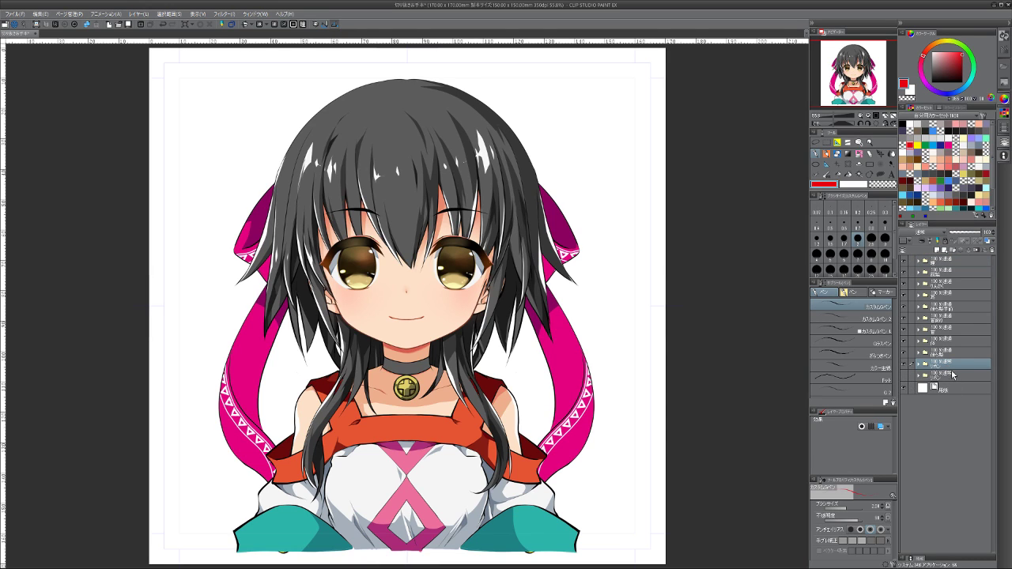
# Move the upper ribbon folder above the body and keep only the lasso-selected lower section of the right-hand ribbon in it
pyautogui.moveTo(951, 365); pyautogui.dragTo(950, 339)
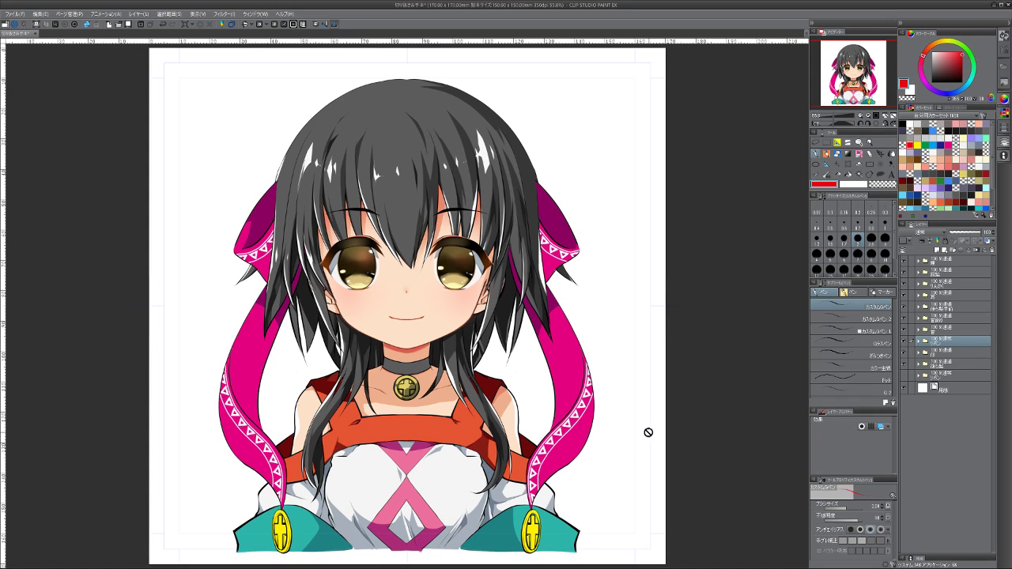
pyautogui.click(816, 143)
pyautogui.moveTo(534, 362)
pyautogui.mouseDown()
pyautogui.moveTo(582, 332)
pyautogui.moveTo(608, 339)
pyautogui.moveTo(622, 394)
pyautogui.moveTo(615, 500)
pyautogui.moveTo(563, 561)
pyautogui.moveTo(495, 549)
pyautogui.moveTo(509, 418)
pyautogui.moveTo(534, 362)
pyautogui.mouseUp()
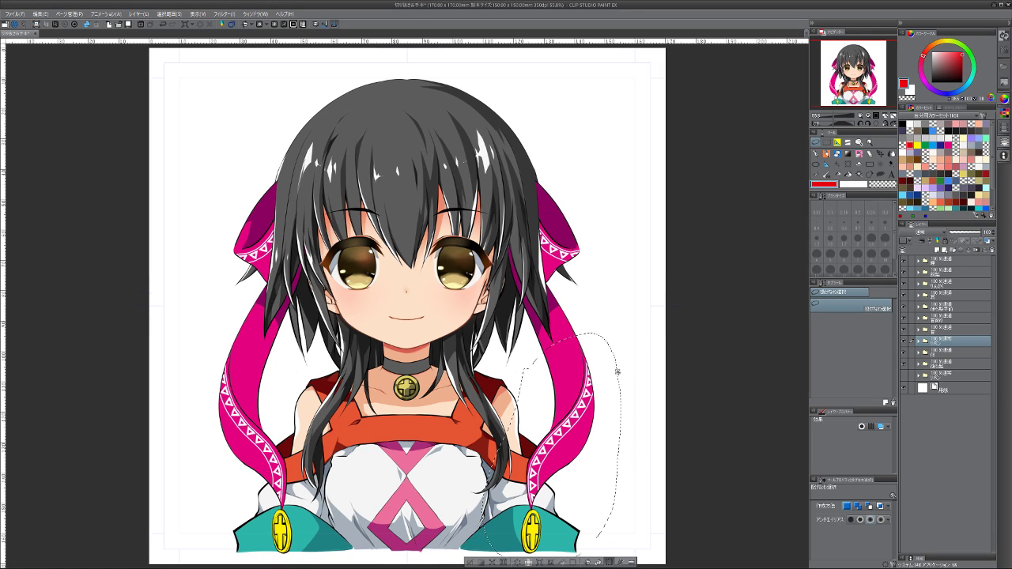
pyautogui.click(528, 563)
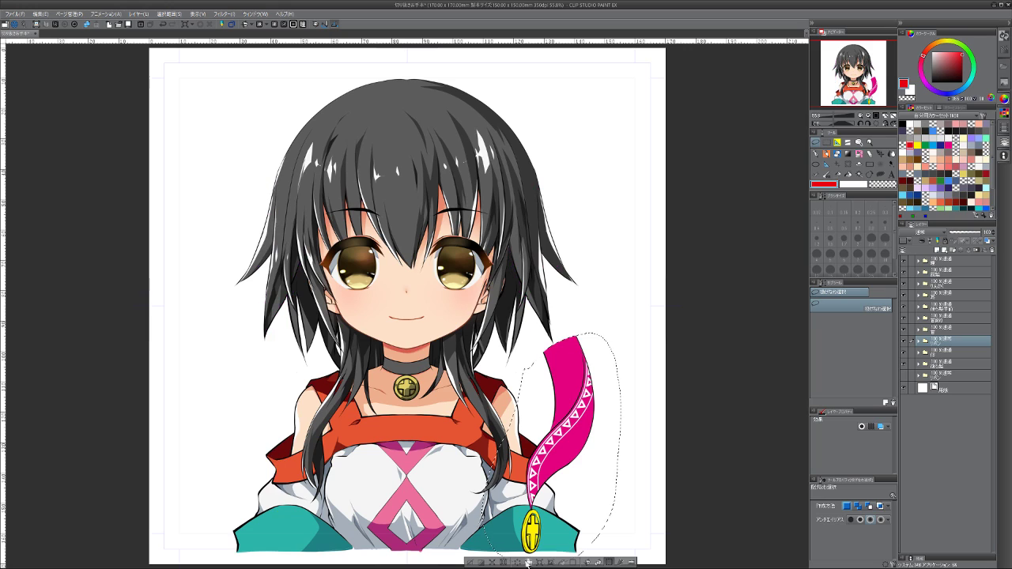
pyautogui.click(471, 562)
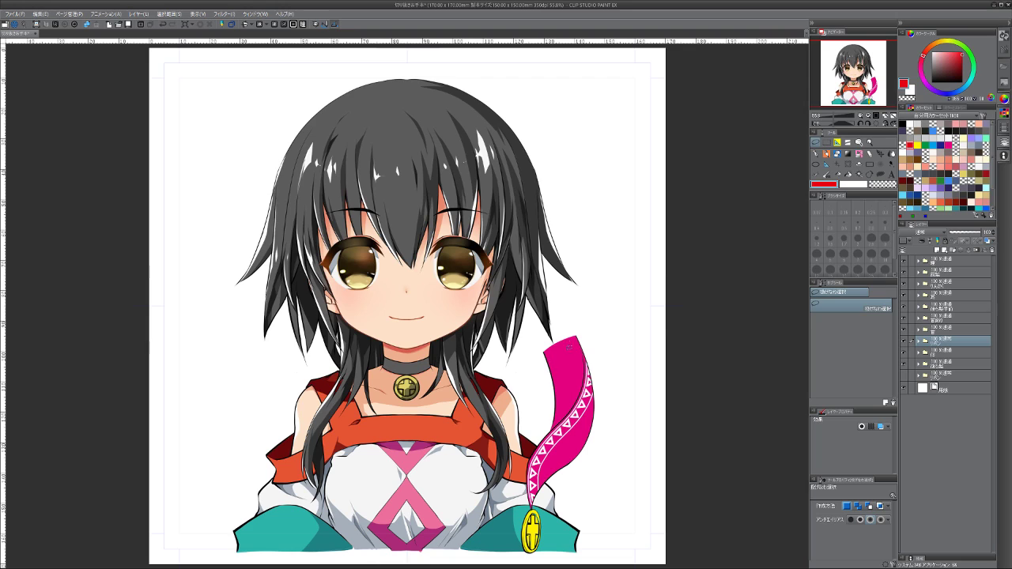
# Add a layer mask to the ribbon folder and softly erase the ribbon piece's upper end with a transparent airbrush
pyautogui.click(861, 156)
pyautogui.click(977, 252)
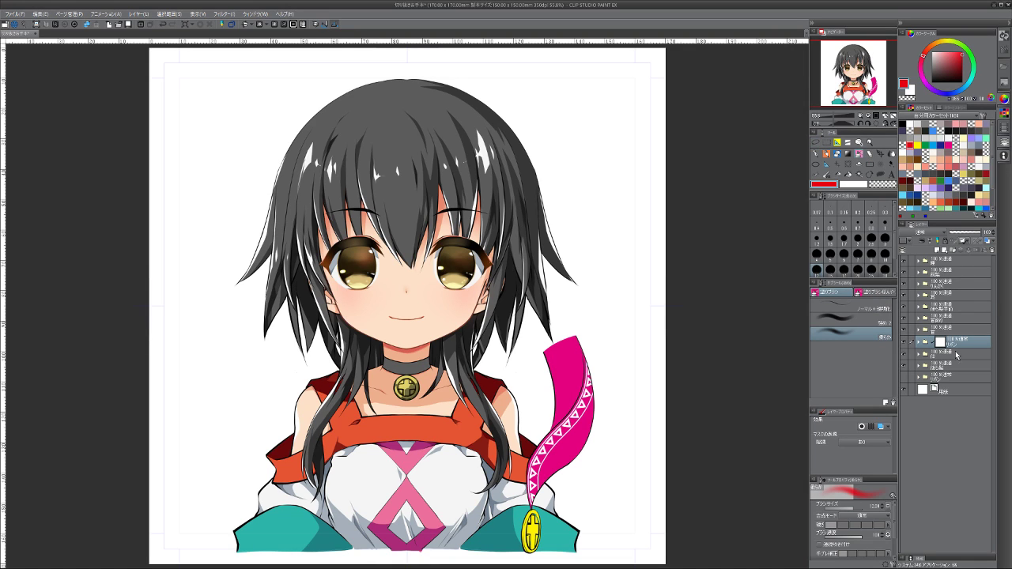
pyautogui.click(883, 184)
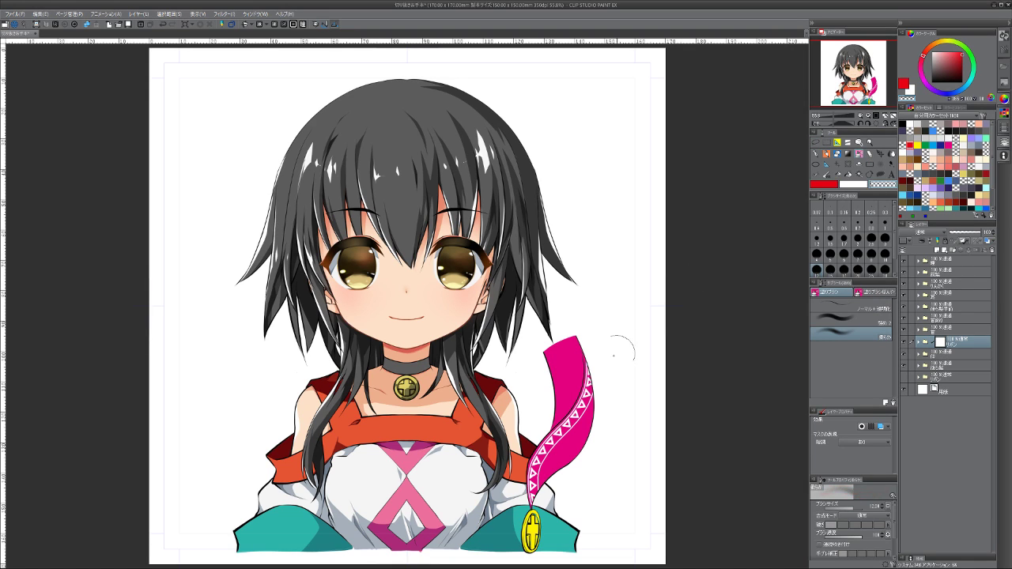
pyautogui.moveTo(536, 349)
pyautogui.mouseDown()
pyautogui.moveTo(531, 339)
pyautogui.moveTo(574, 309)
pyautogui.moveTo(562, 325)
pyautogui.mouseUp()
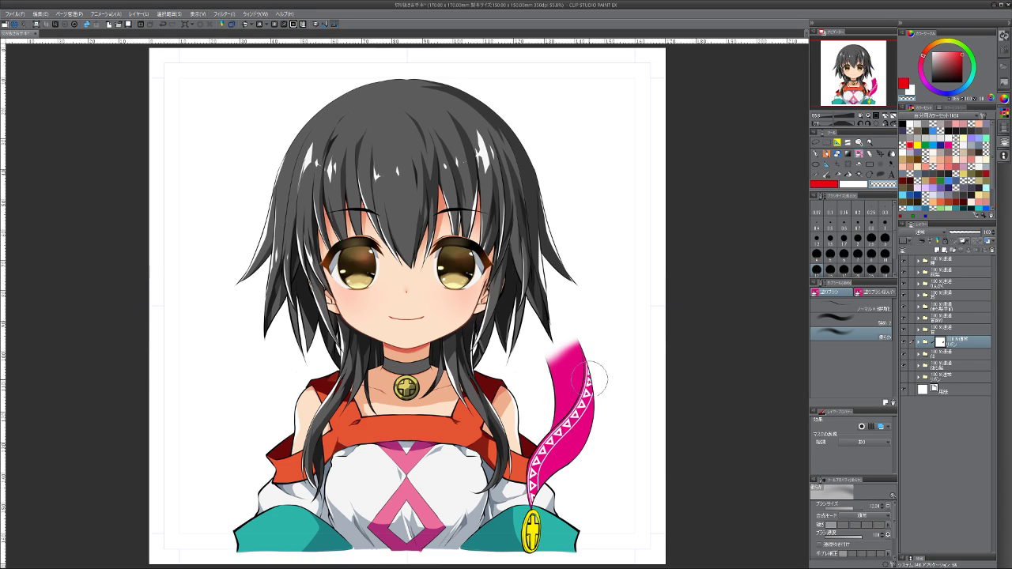
# Move the masked ribbon folder to the top of the layer stack and duplicate the redisplayed original ribbon folder
pyautogui.moveTo(971, 341); pyautogui.dragTo(965, 260)
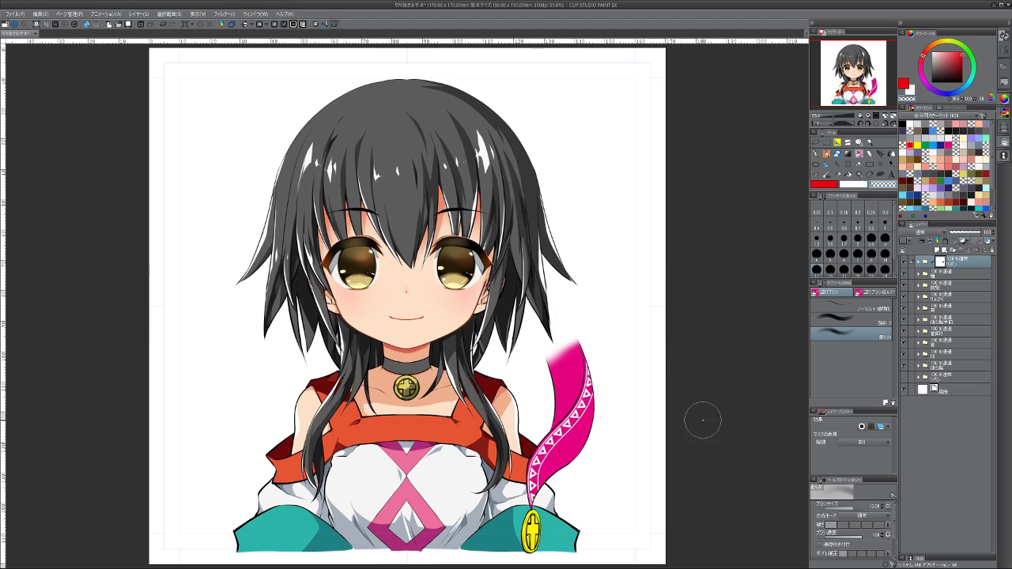
pyautogui.click(904, 378)
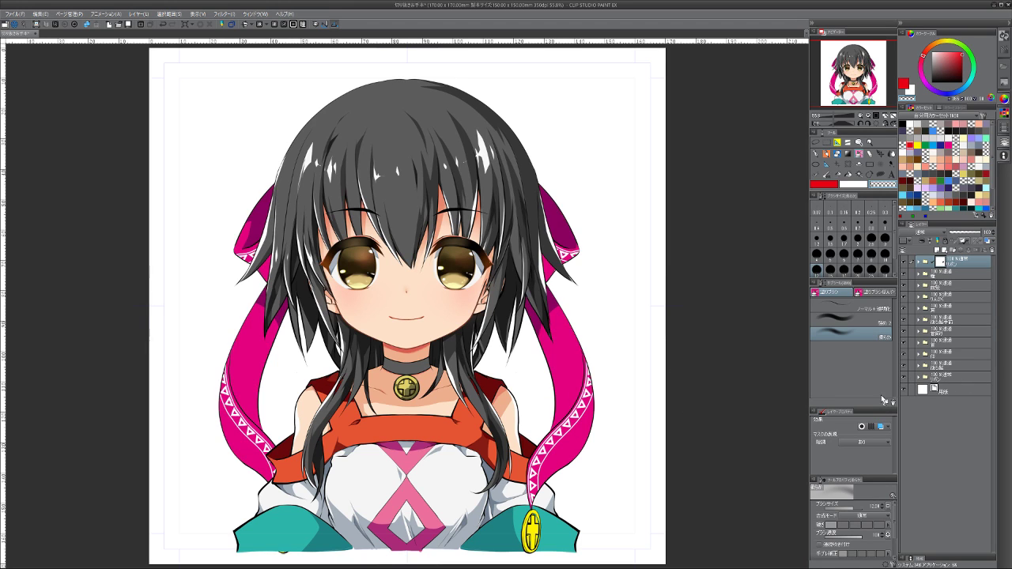
pyautogui.moveTo(951, 381); pyautogui.dragTo(937, 254)
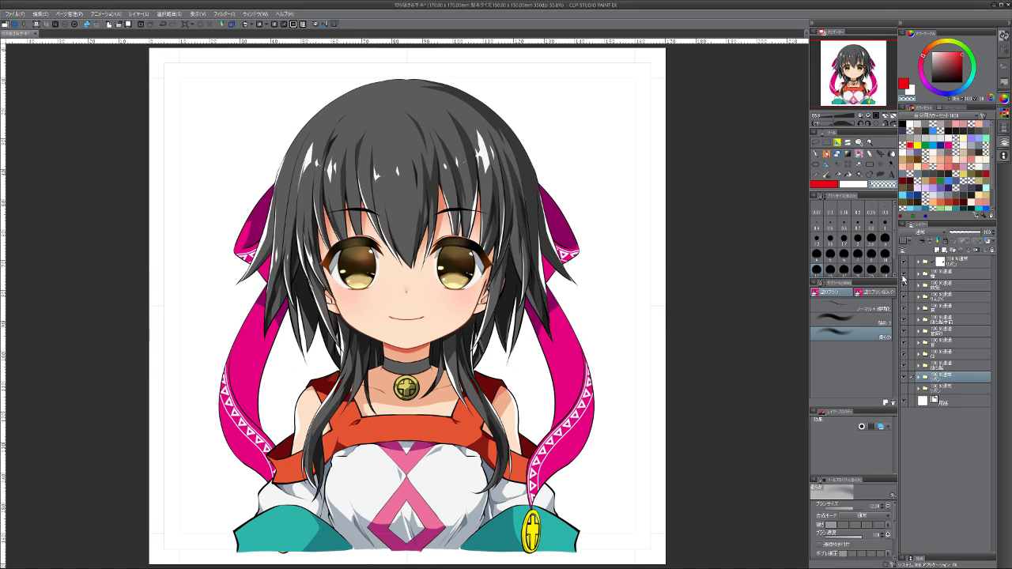
# Toggle the front and rear ribbon folders' visibility to check how the ribbon pieces overlap the hair and sleeves
pyautogui.click(904, 269)
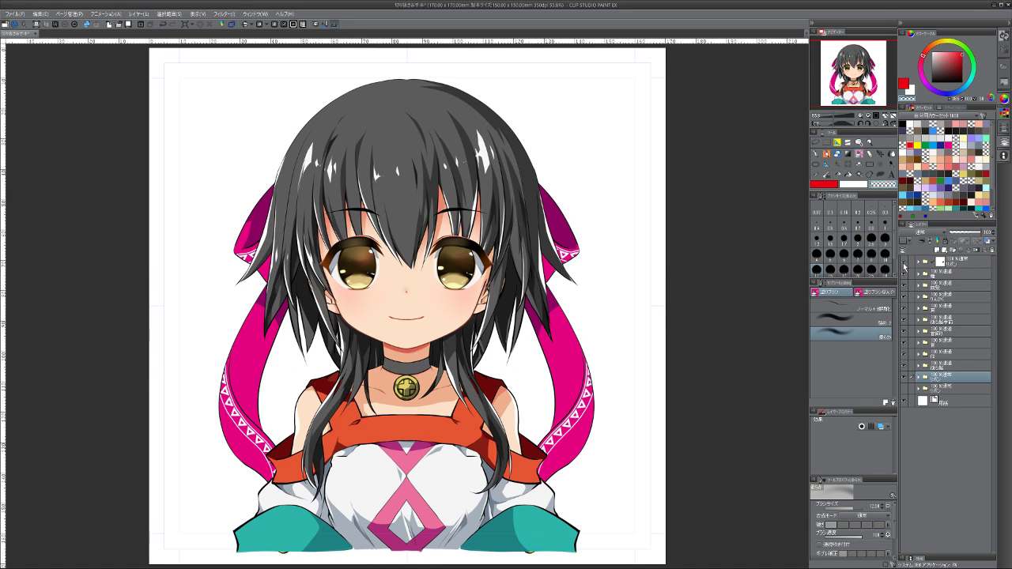
pyautogui.click(904, 268)
pyautogui.click(904, 268)
pyautogui.click(904, 267)
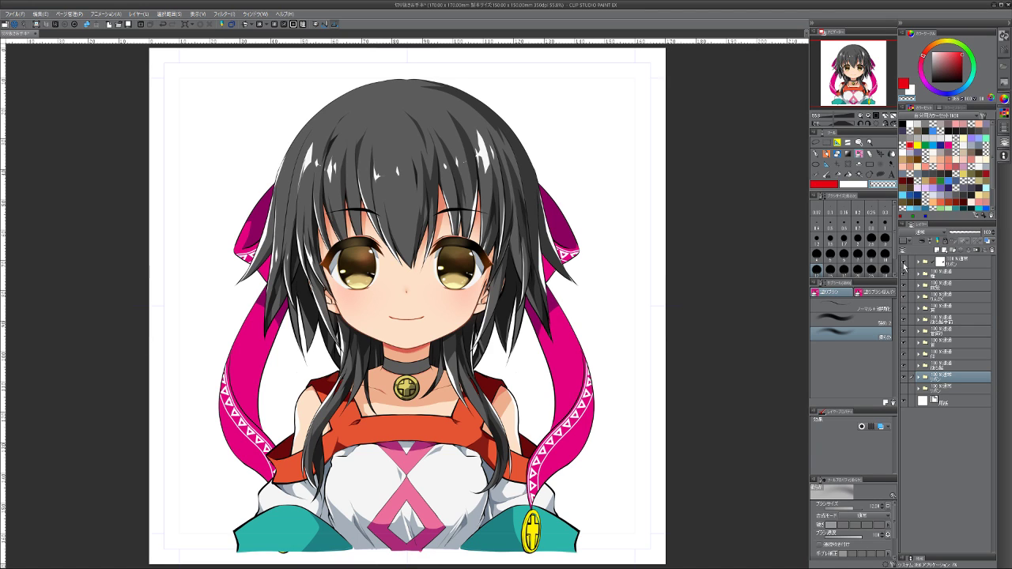
pyautogui.click(953, 266)
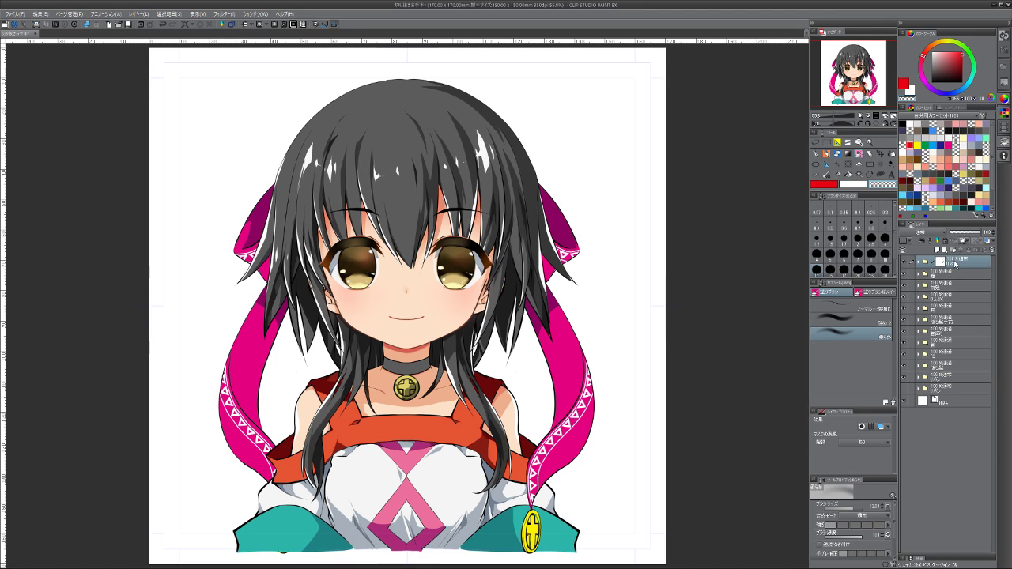
pyautogui.click(905, 263)
pyautogui.click(905, 263)
pyautogui.click(903, 377)
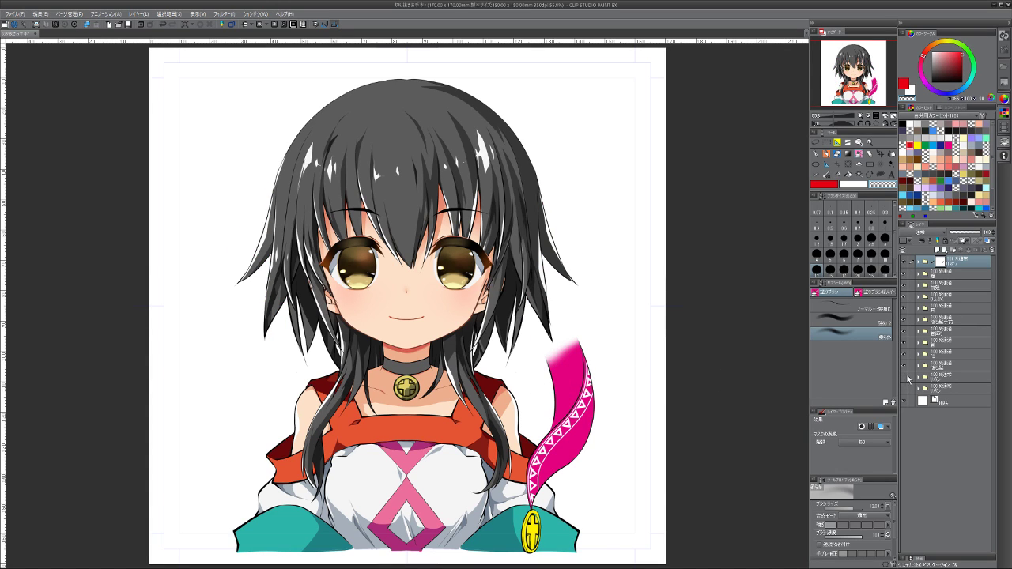
pyautogui.click(905, 379)
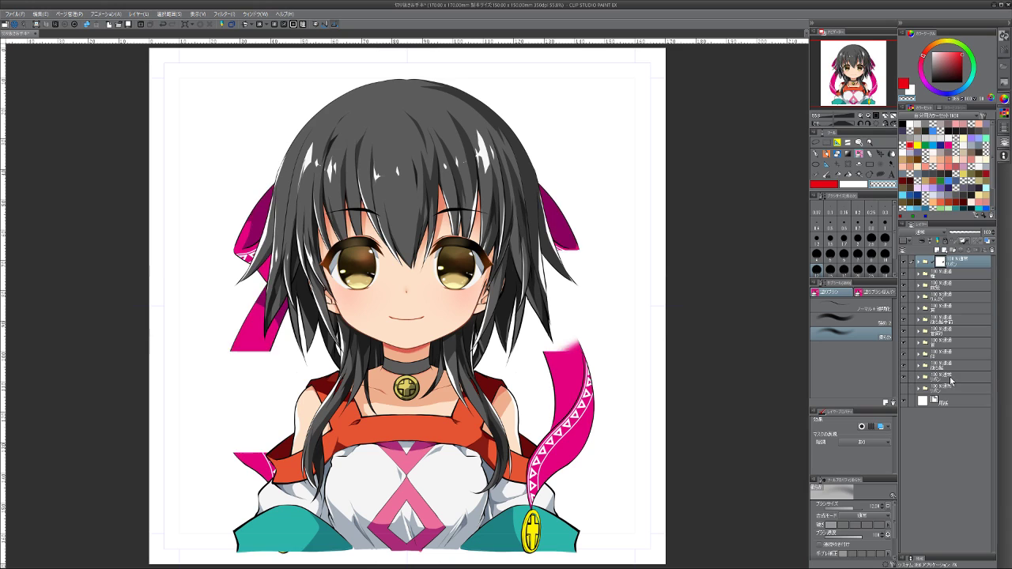
# Add a layer mask to the duplicated rear ribbon folder and softly erase a diagonal band across the right ribbon, with the front piece hidden
pyautogui.click(980, 250)
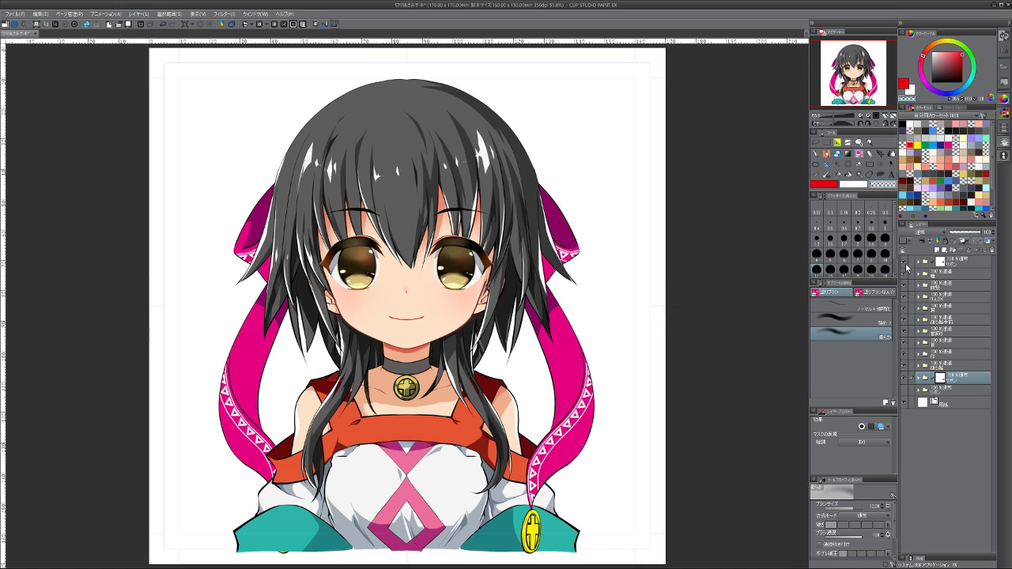
pyautogui.click(905, 262)
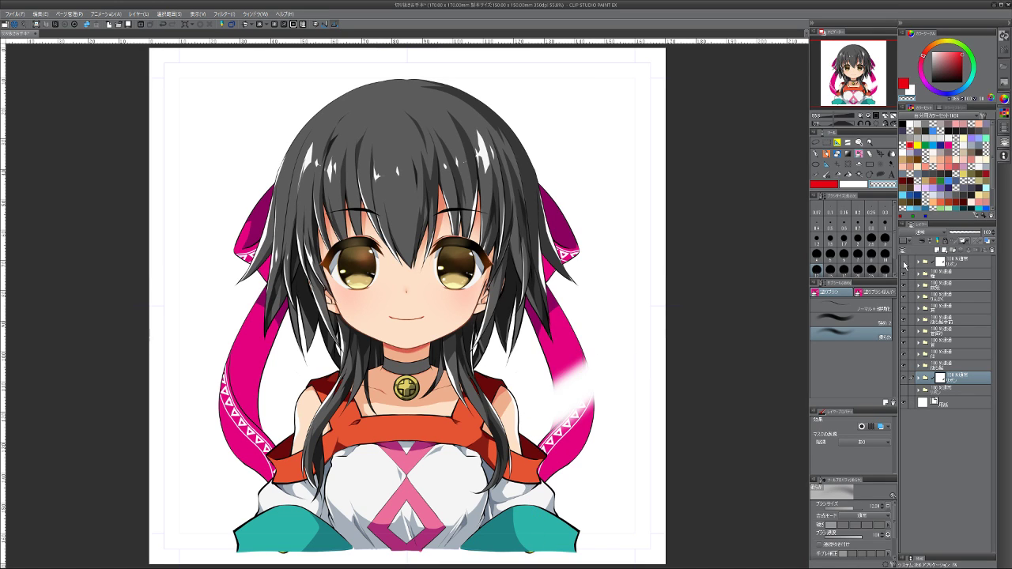
pyautogui.click(906, 261)
pyautogui.click(905, 261)
# Erase the lasso-selected lower remainder of the rear right ribbon and show the front ribbon folder again
pyautogui.click(816, 144)
pyautogui.moveTo(550, 410)
pyautogui.mouseDown()
pyautogui.moveTo(563, 389)
pyautogui.moveTo(618, 503)
pyautogui.moveTo(455, 475)
pyautogui.moveTo(466, 450)
pyautogui.mouseUp()
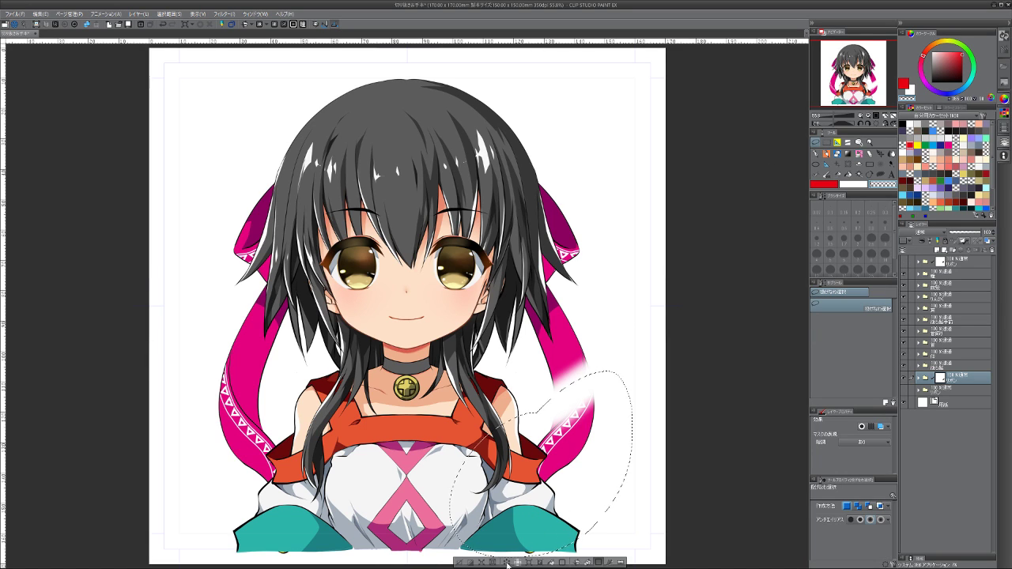
pyautogui.press('Delete')
pyautogui.hotkey('ctrl', 'd')
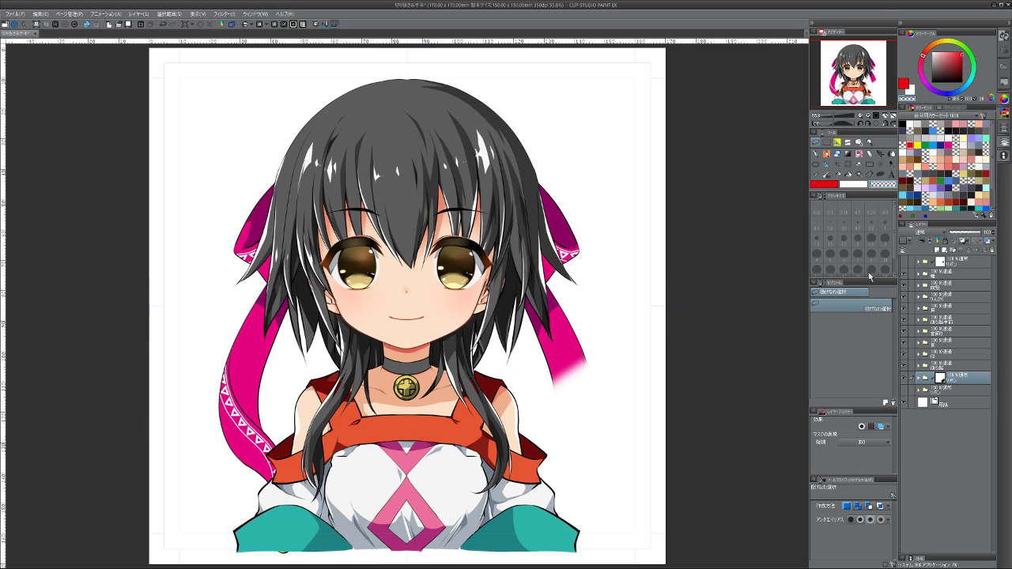
pyautogui.click(904, 263)
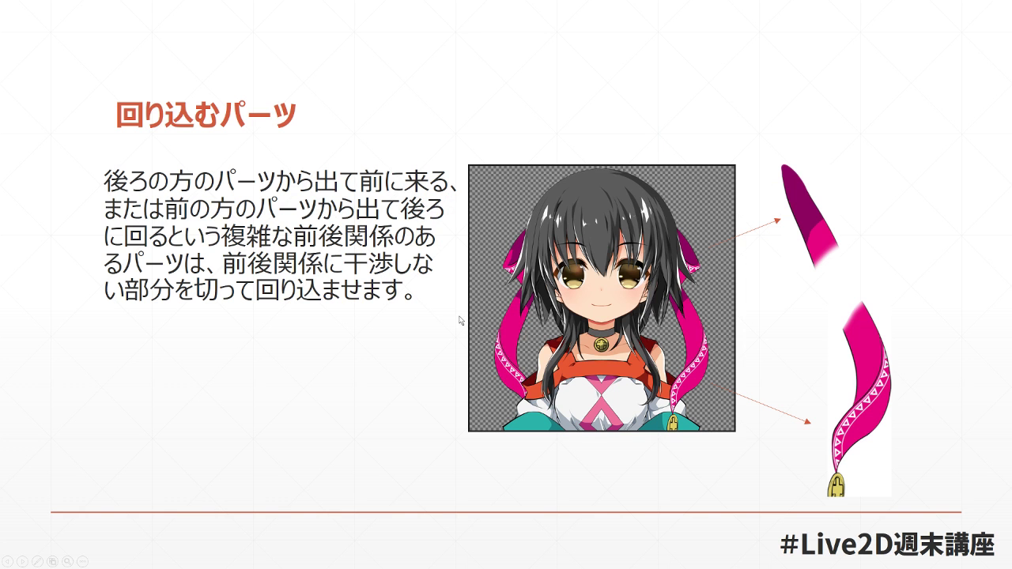
pyautogui.click(757, 236)
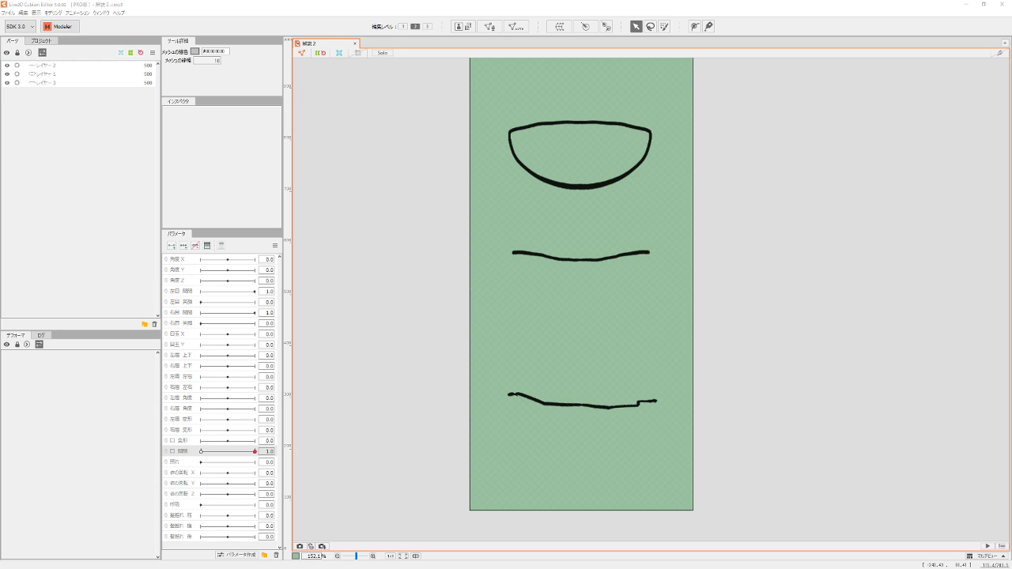
pyautogui.moveTo(433, 2); pyautogui.dragTo(415, 45)
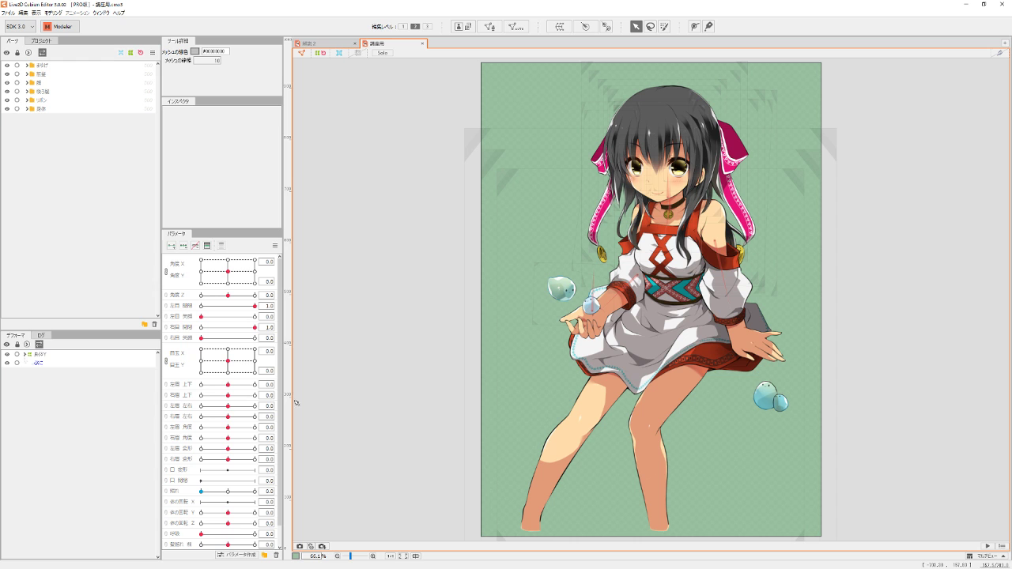
pyautogui.scroll(-1, 281, 309)
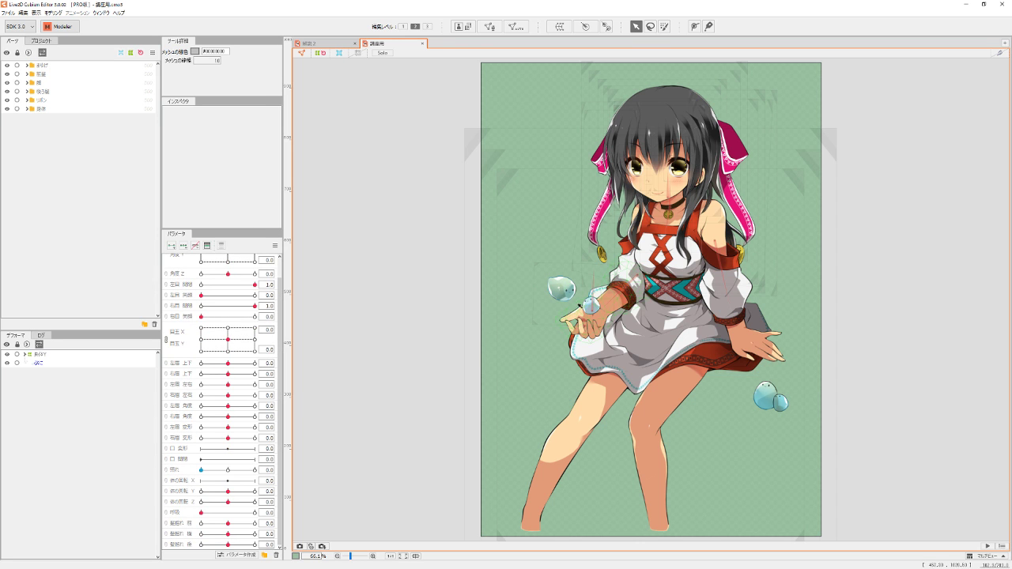
pyautogui.scroll(5, 644, 143)
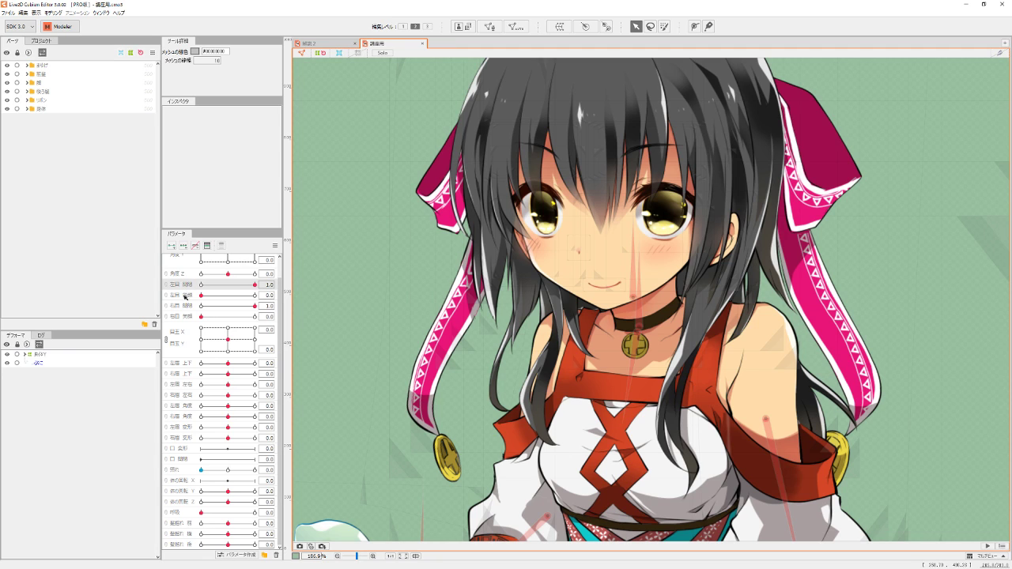
pyautogui.moveTo(252, 286); pyautogui.dragTo(185, 291)
pyautogui.click(308, 294)
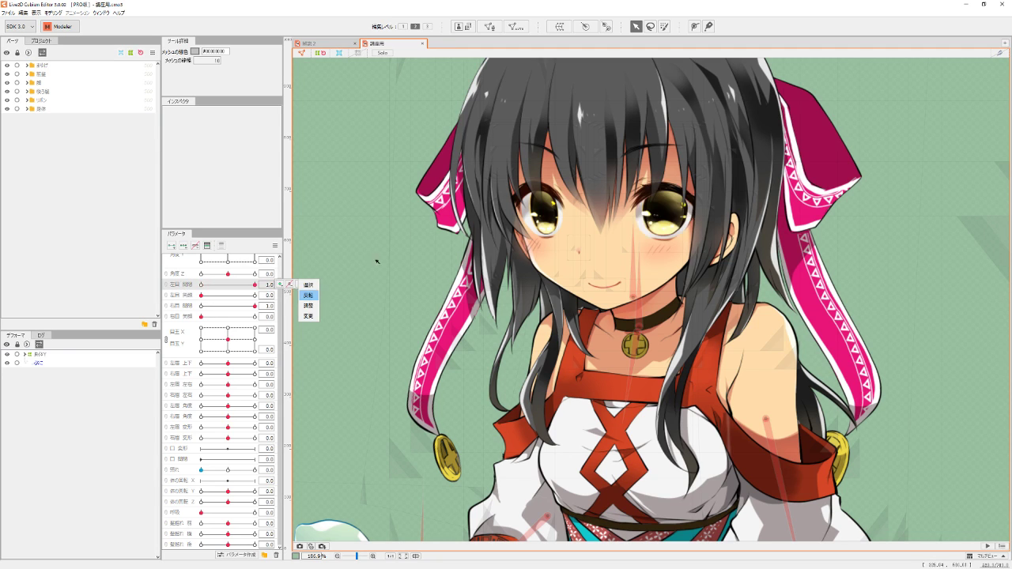
pyautogui.click(422, 43)
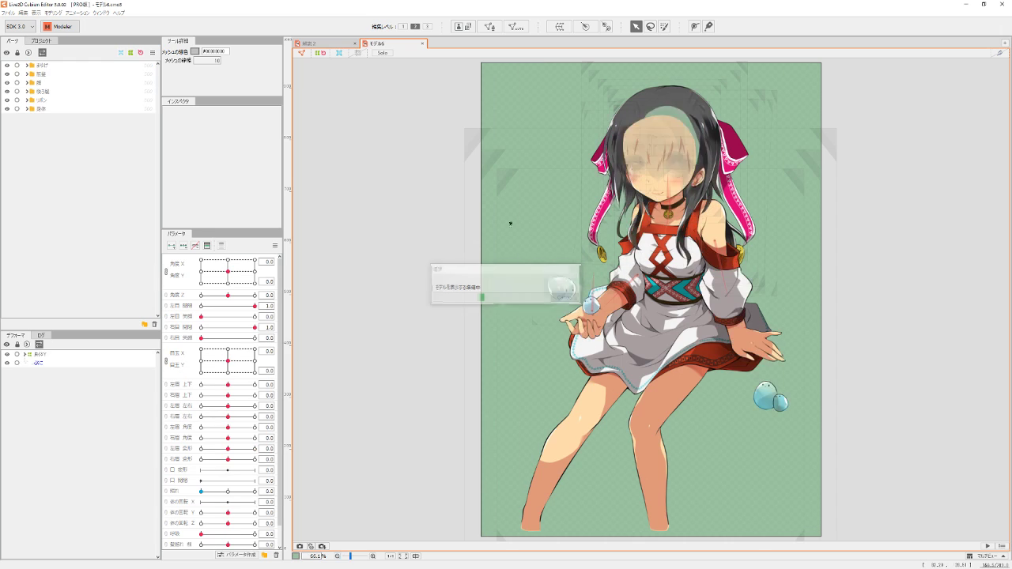
# Preview a smiling wink on the character's face by setting 左目 開閉 to 0 and 左目 笑顔 to 1.0
pyautogui.scroll(3, 568, 222)
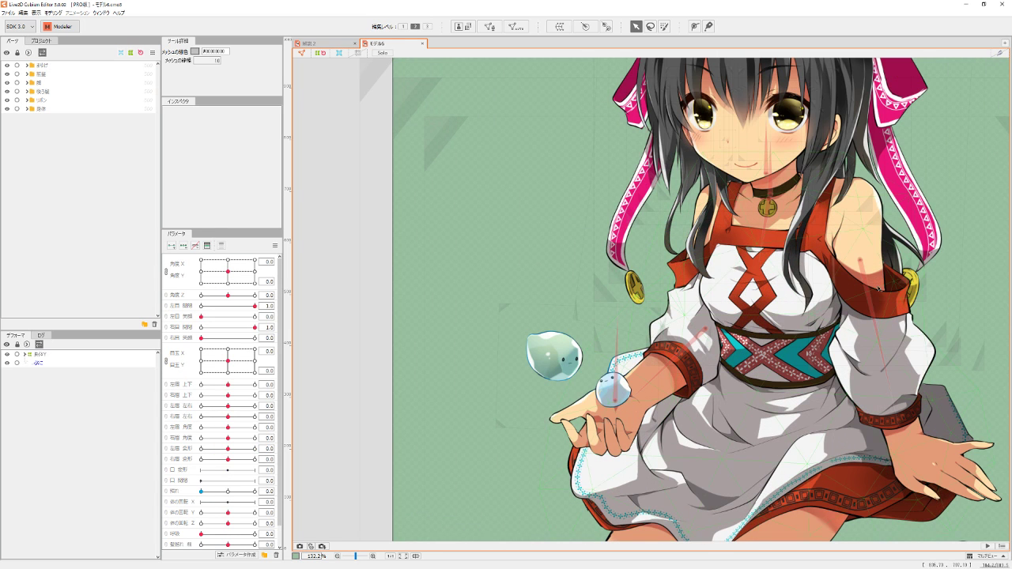
pyautogui.moveTo(784, 177); pyautogui.dragTo(561, 335)
pyautogui.scroll(3, 627, 301)
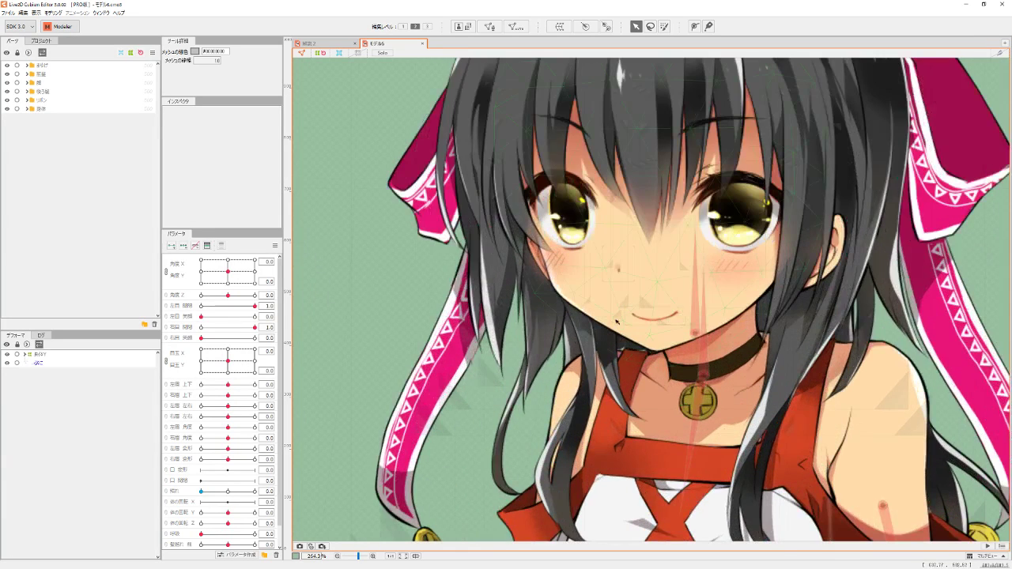
pyautogui.moveTo(254, 305); pyautogui.dragTo(129, 312)
pyautogui.moveTo(199, 318); pyautogui.dragTo(309, 334)
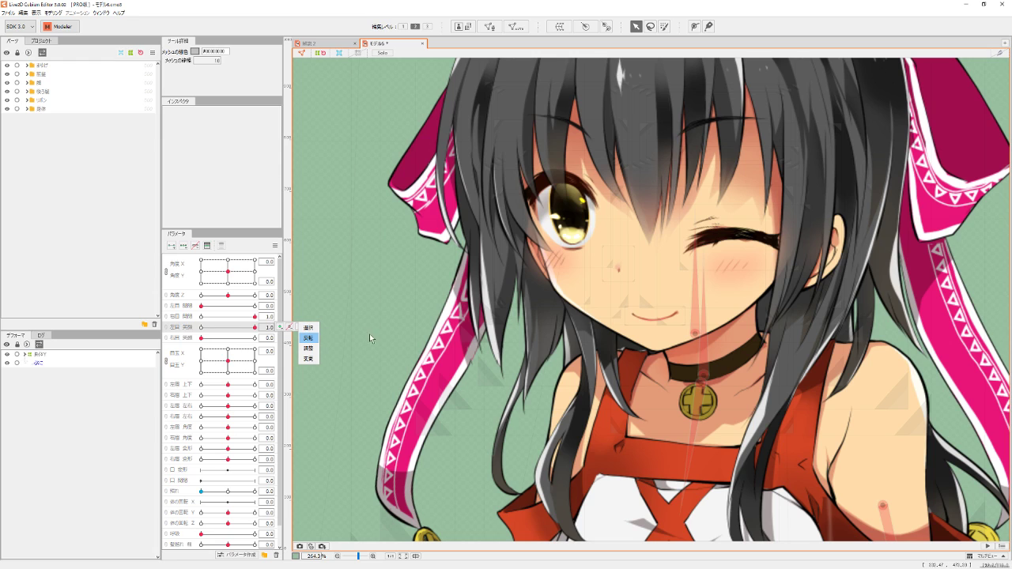
# Preview a full blink by setting 左目 笑顔 and 右目 開閉 to 0, and reopen both eyes at 1.0
pyautogui.click(201, 328)
pyautogui.click(201, 316)
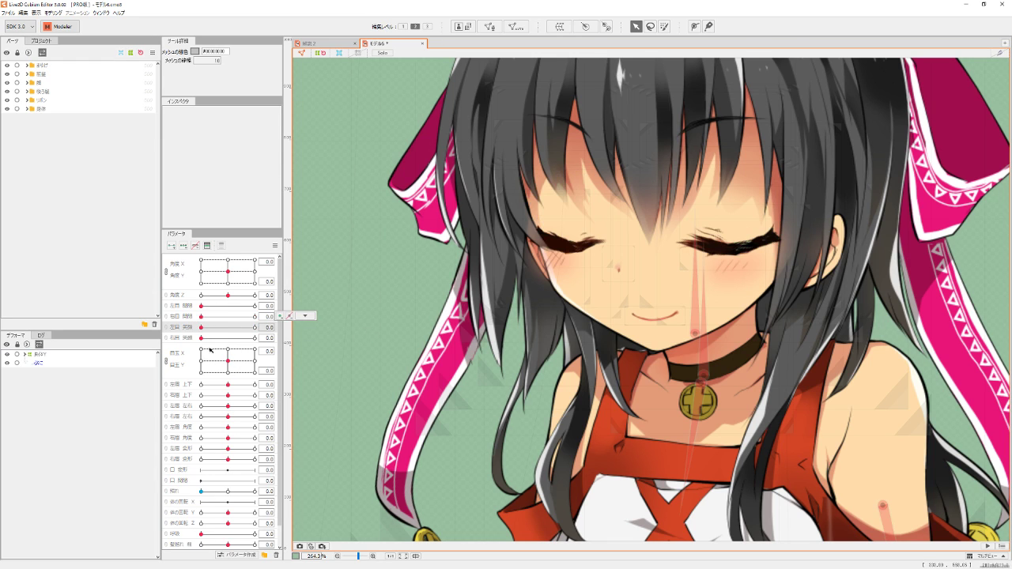
pyautogui.moveTo(202, 317); pyautogui.dragTo(266, 317)
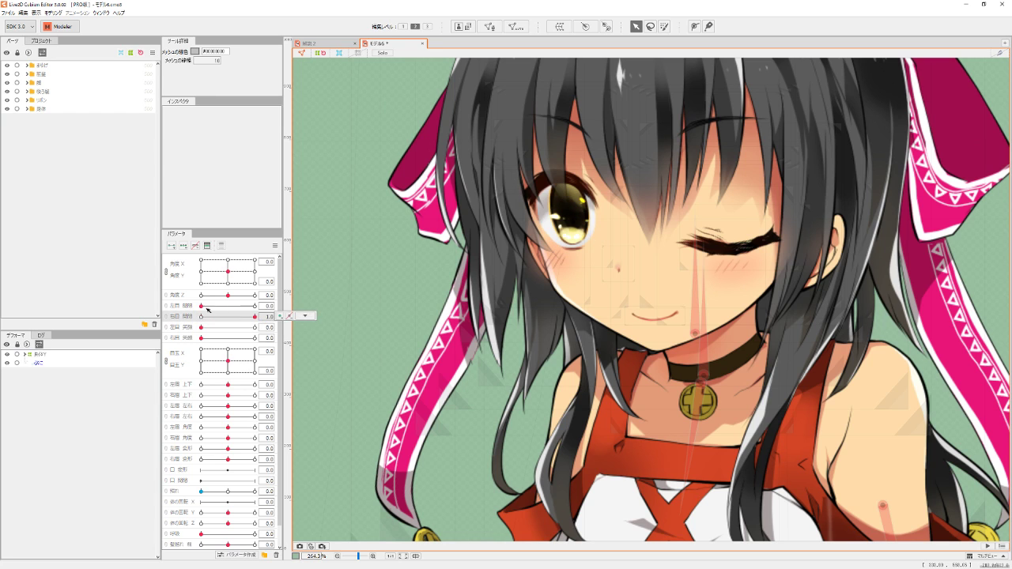
pyautogui.moveTo(203, 306); pyautogui.dragTo(270, 317)
# Preview eye and brow movement with 目玉 Y at -0.4, 左眉 左右 at 0.9 and 左眉 変形 at -1.0
pyautogui.moveTo(228, 360); pyautogui.dragTo(113, 447)
pyautogui.click(227, 385)
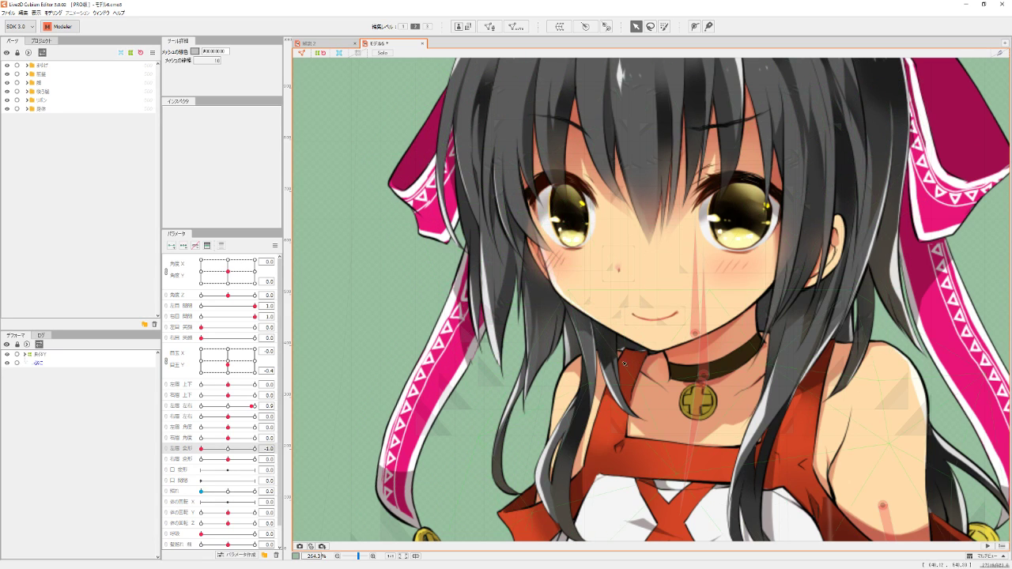
# Close the character model
pyautogui.scroll(-4, 624, 309)
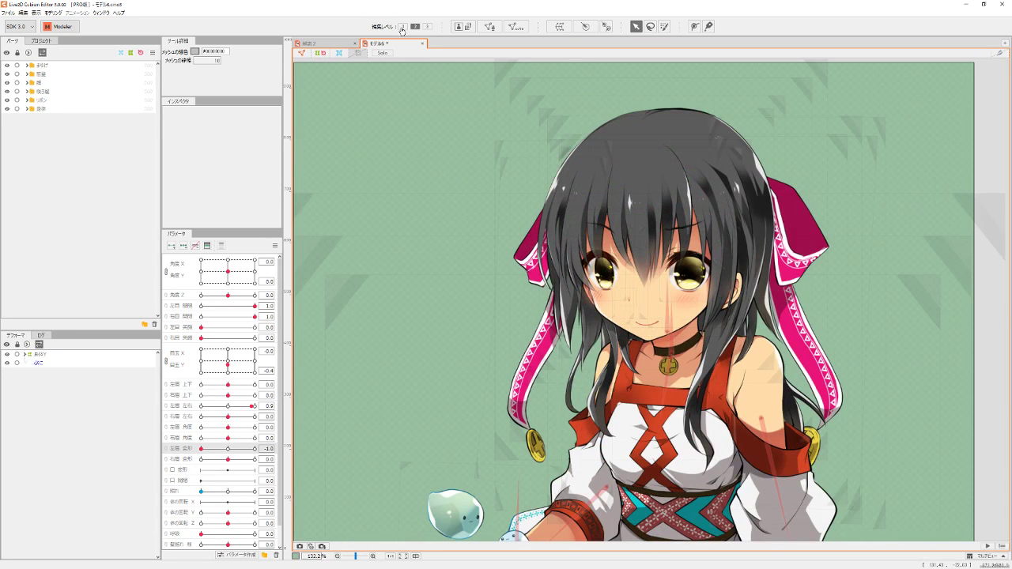
pyautogui.click(423, 44)
pyautogui.click(510, 296)
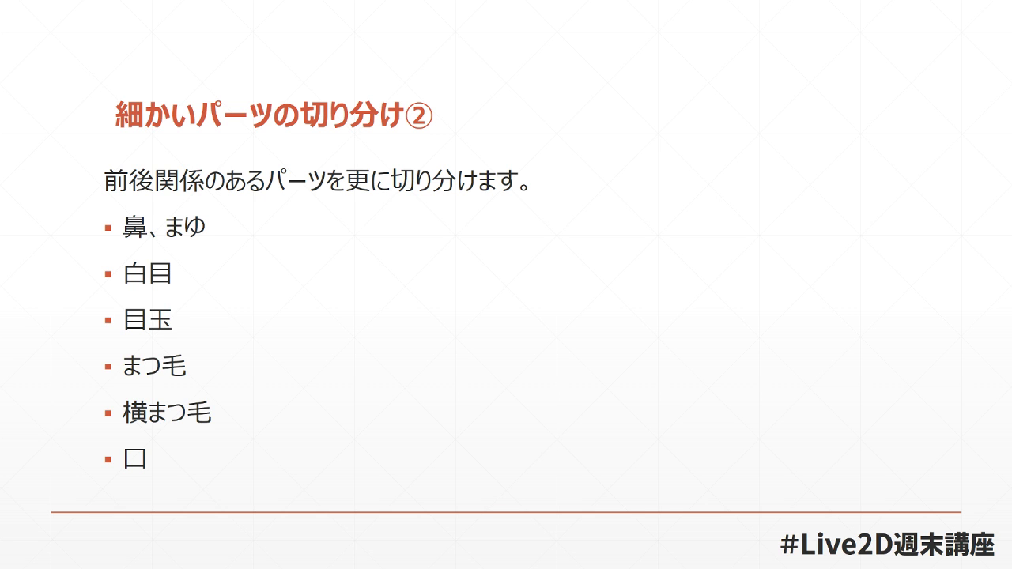
pyautogui.press('Right')
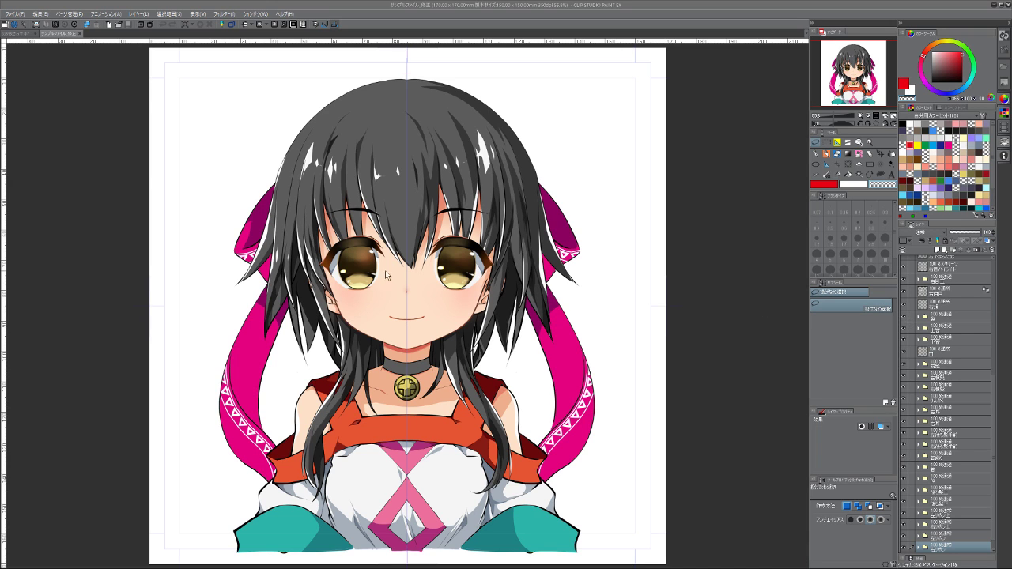
# Isolate the nose layer folder by hiding all other layers, and show the white paper layer behind it
pyautogui.scroll(5, 399, 273)
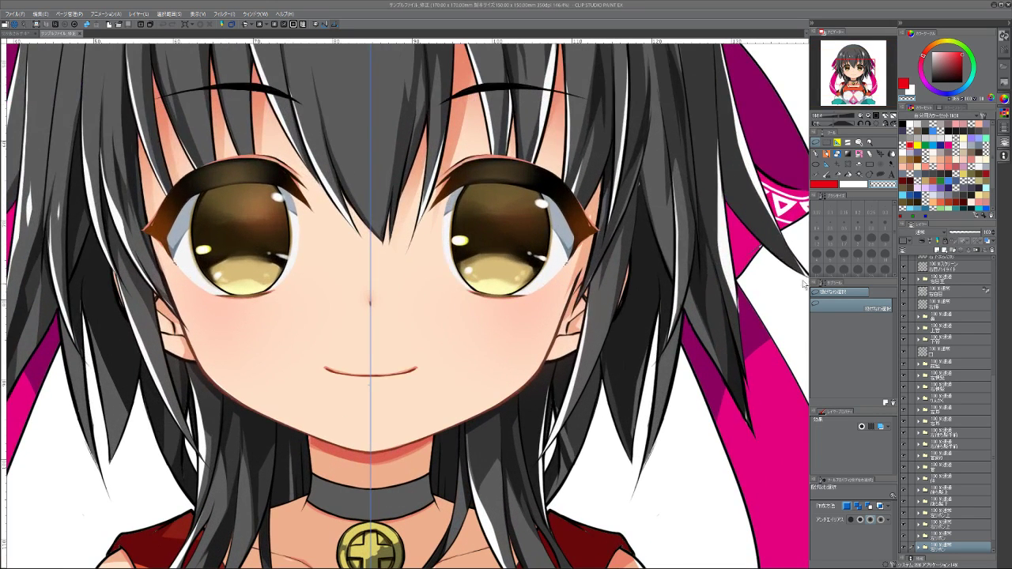
pyautogui.rightClick(904, 317)
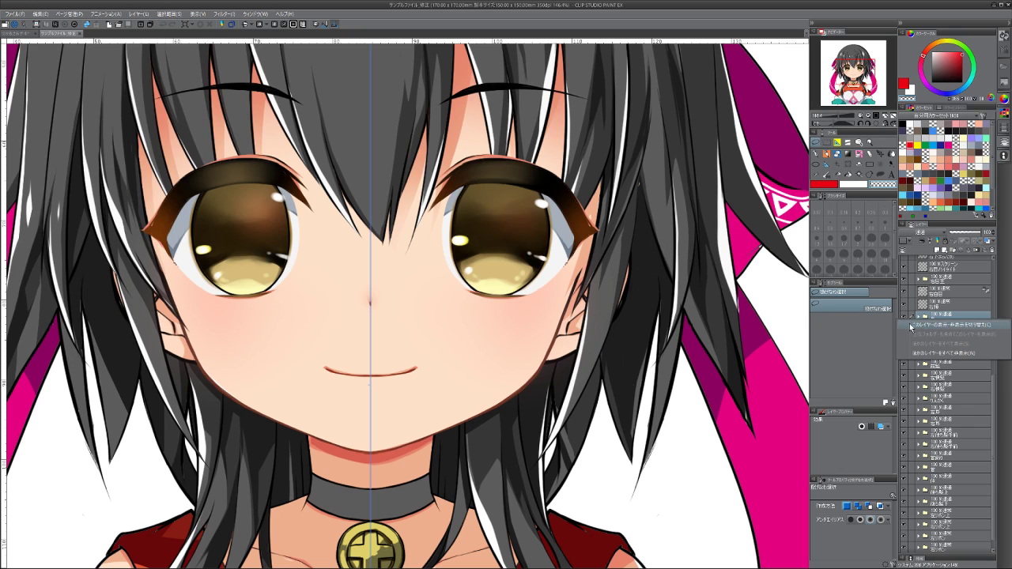
pyautogui.click(910, 325)
pyautogui.click(903, 319)
pyautogui.rightClick(901, 317)
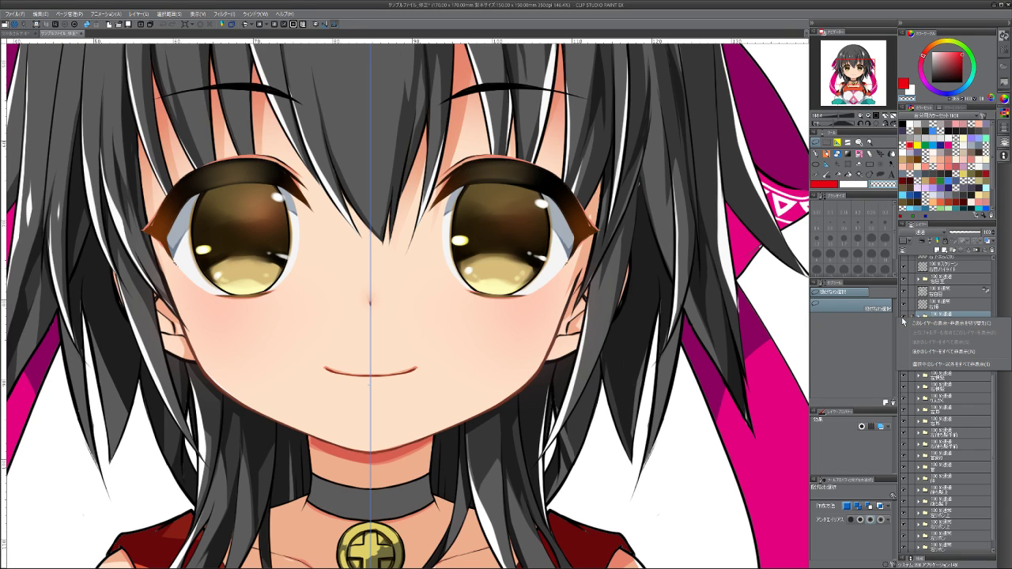
pyautogui.click(917, 352)
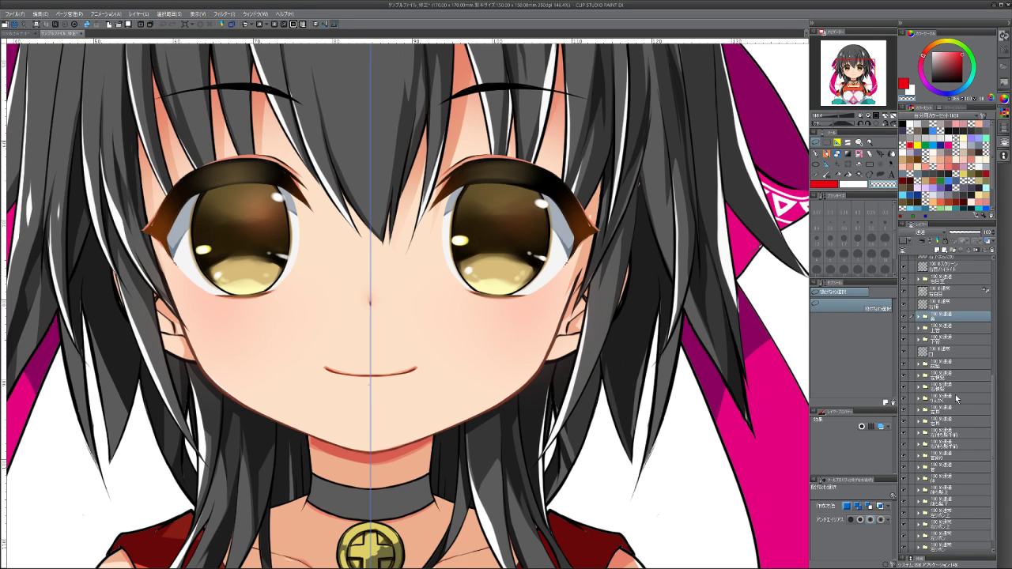
pyautogui.moveTo(994, 378); pyautogui.dragTo(998, 512)
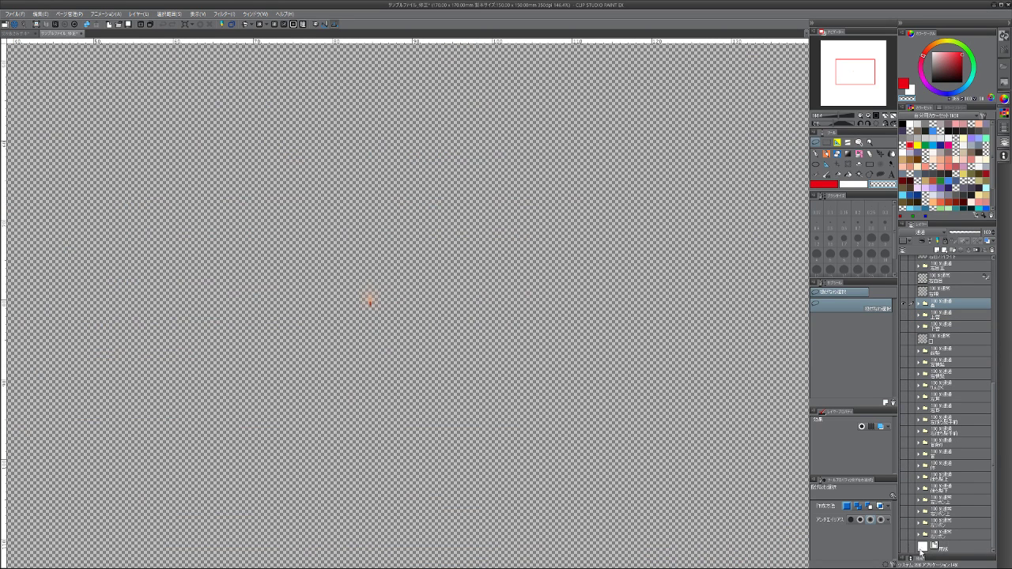
pyautogui.click(906, 547)
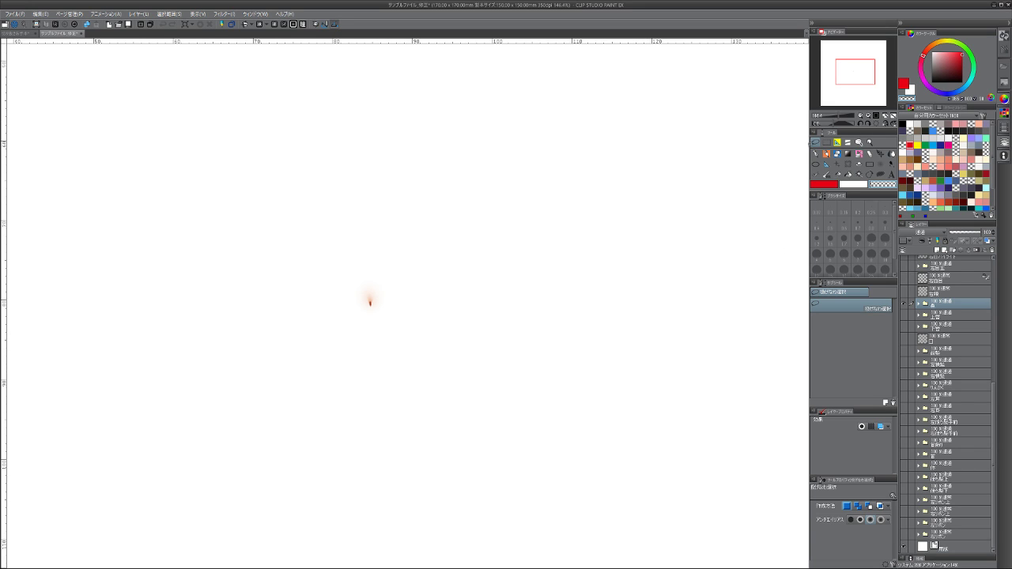
# On a new layer above the nose folder, sketch in red a く-shaped nose and an arrow to its separate upper and lower strokes
pyautogui.click(815, 153)
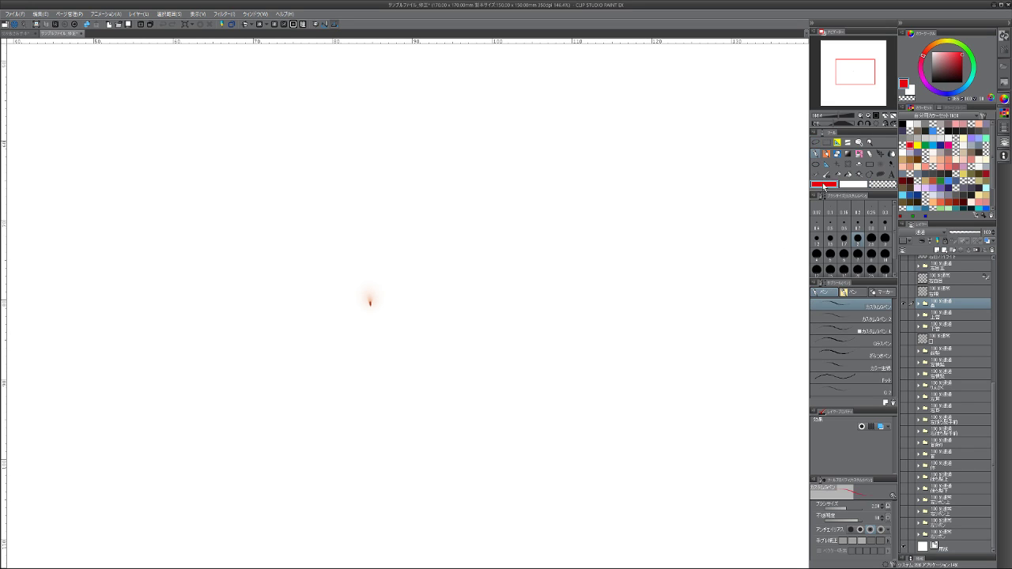
pyautogui.click(939, 248)
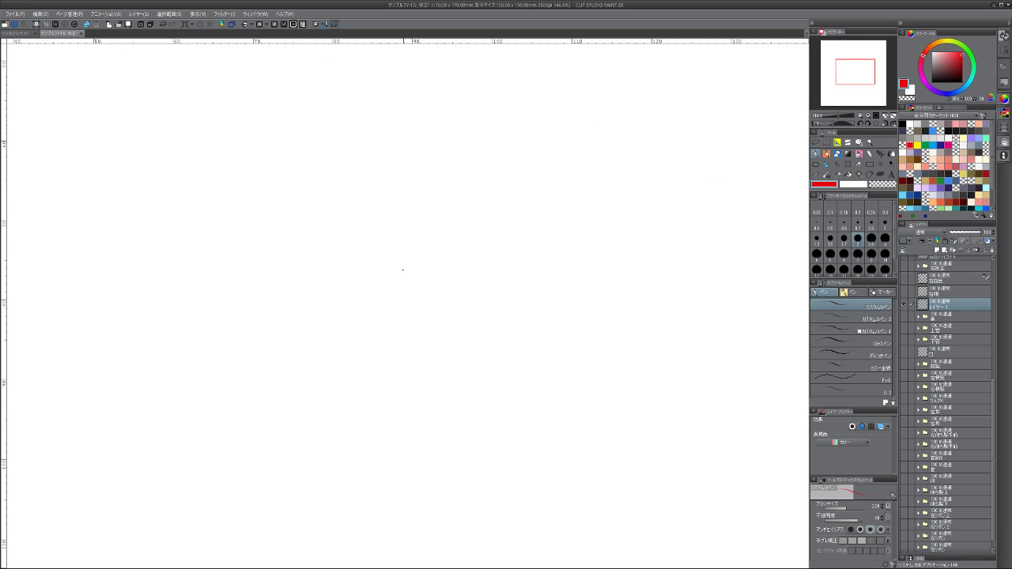
pyautogui.moveTo(398, 244); pyautogui.dragTo(397, 302)
pyautogui.moveTo(451, 278)
pyautogui.mouseDown()
pyautogui.moveTo(480, 278)
pyautogui.moveTo(470, 290)
pyautogui.mouseUp()
pyautogui.moveTo(548, 226); pyautogui.dragTo(524, 255)
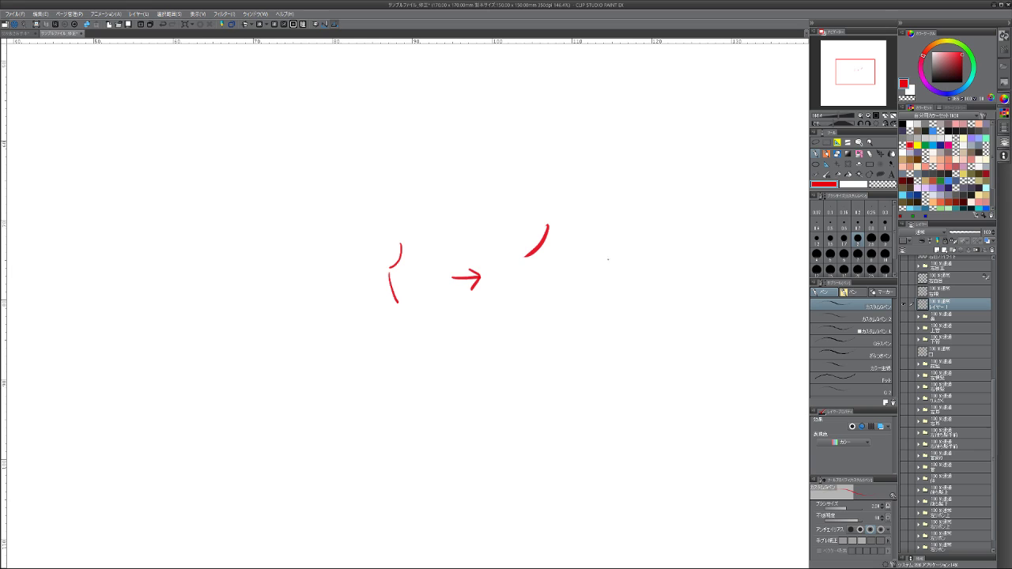
pyautogui.moveTo(597, 256)
pyautogui.mouseDown()
pyautogui.moveTo(607, 280)
pyautogui.moveTo(572, 268)
pyautogui.mouseUp()
pyautogui.moveTo(564, 256); pyautogui.dragTo(578, 253)
# Sketch an arrow from each nose stroke to its flipped version, and a double arrow between left- and right-facing noses below
pyautogui.moveTo(623, 228)
pyautogui.mouseDown()
pyautogui.moveTo(671, 229)
pyautogui.moveTo(659, 216)
pyautogui.moveTo(727, 237)
pyautogui.mouseUp()
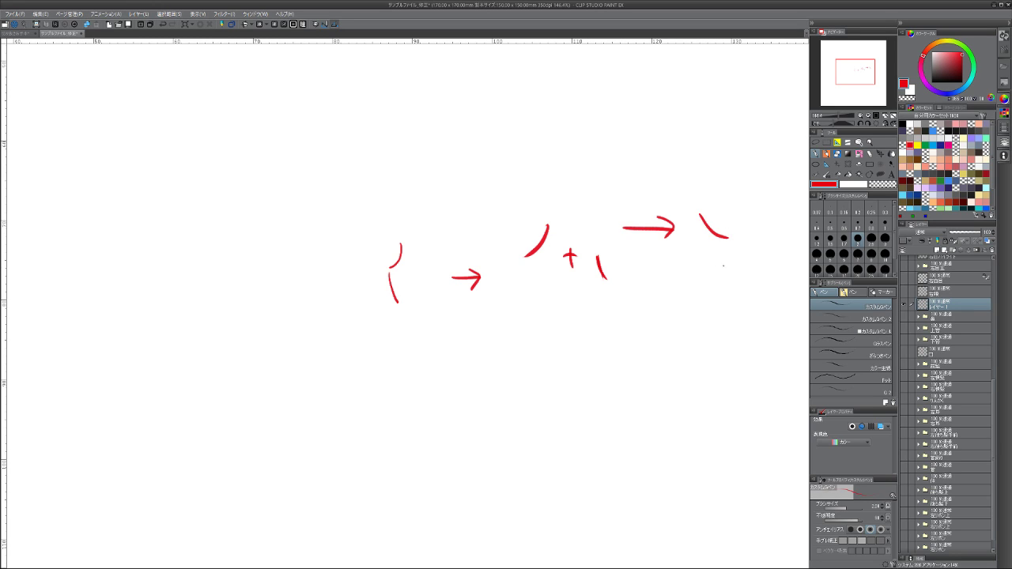
pyautogui.moveTo(642, 270); pyautogui.dragTo(720, 276)
pyautogui.moveTo(584, 320); pyautogui.dragTo(583, 351)
pyautogui.moveTo(708, 318)
pyautogui.mouseDown()
pyautogui.moveTo(731, 335)
pyautogui.moveTo(720, 347)
pyautogui.mouseUp()
pyautogui.moveTo(634, 336)
pyautogui.mouseDown()
pyautogui.moveTo(675, 328)
pyautogui.moveTo(680, 341)
pyautogui.moveTo(640, 346)
pyautogui.mouseUp()
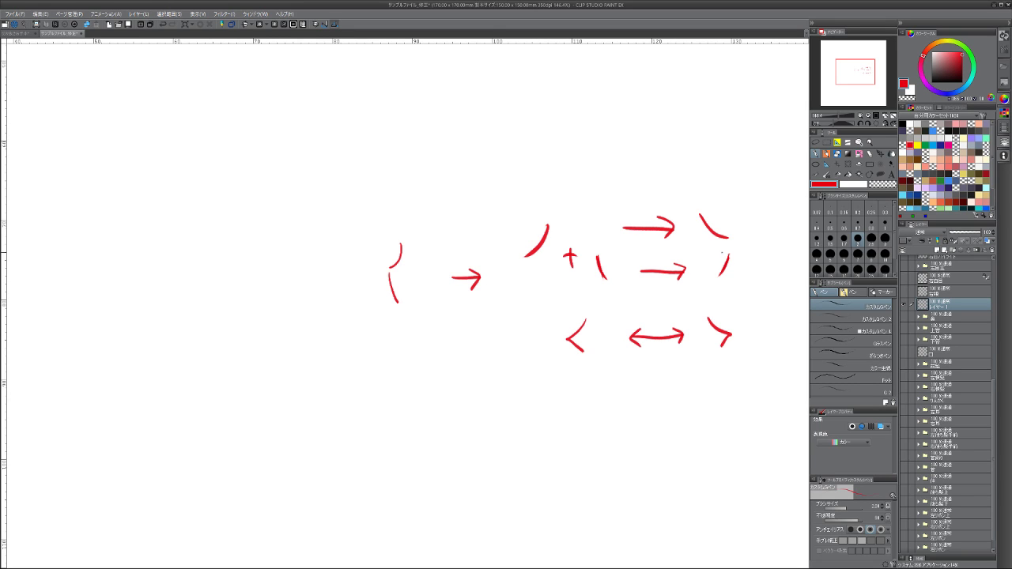
pyautogui.moveTo(710, 252); pyautogui.dragTo(716, 259)
# Annotate the nose sketch with circled numbers 1 and 2, an arrow at the right-facing nose's tip, and solid and split vertical lines
pyautogui.scroll(4, 645, 257)
pyautogui.moveTo(864, 77); pyautogui.dragTo(868, 77)
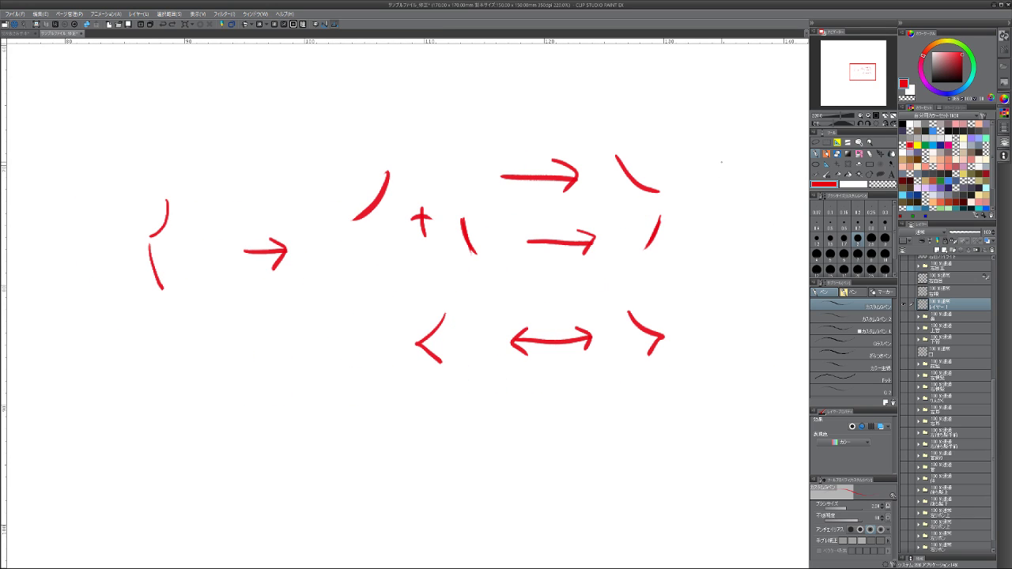
pyautogui.moveTo(673, 341)
pyautogui.mouseDown()
pyautogui.moveTo(702, 344)
pyautogui.moveTo(672, 341)
pyautogui.moveTo(685, 356)
pyautogui.mouseUp()
pyautogui.moveTo(654, 145)
pyautogui.mouseDown()
pyautogui.moveTo(656, 164)
pyautogui.moveTo(662, 142)
pyautogui.mouseUp()
pyautogui.moveTo(673, 219); pyautogui.dragTo(691, 236)
pyautogui.moveTo(684, 208)
pyautogui.mouseDown()
pyautogui.moveTo(695, 228)
pyautogui.moveTo(687, 212)
pyautogui.mouseUp()
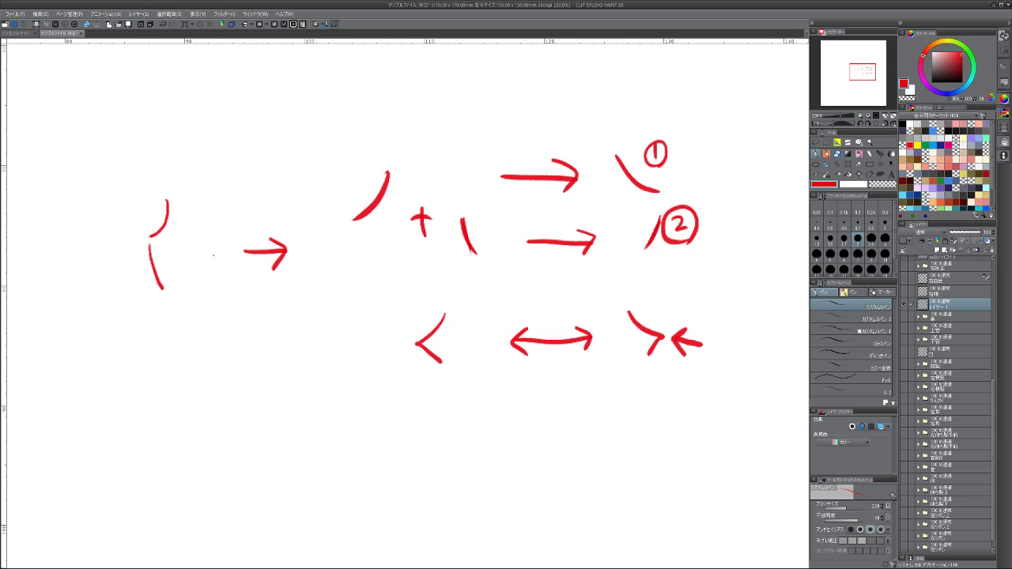
pyautogui.moveTo(299, 334); pyautogui.dragTo(301, 387)
pyautogui.moveTo(333, 332); pyautogui.dragTo(335, 398)
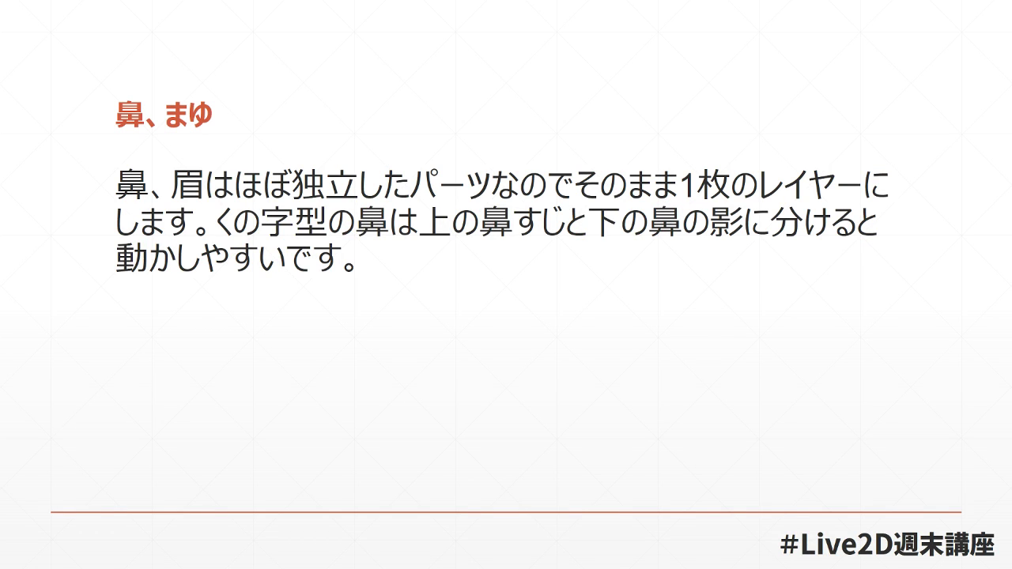
# Delete the red sketch layer
pyautogui.press('Right')
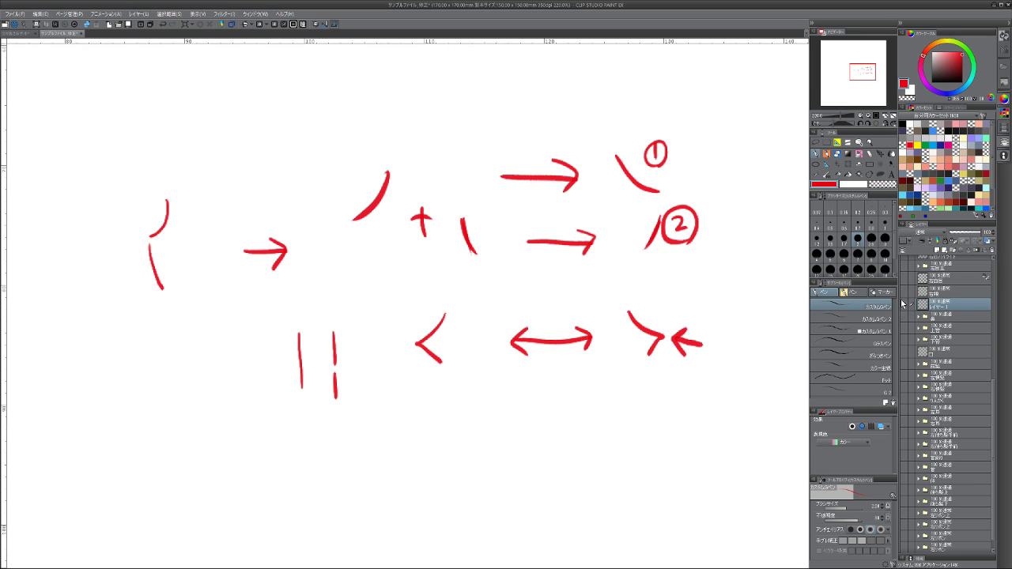
pyautogui.click(991, 249)
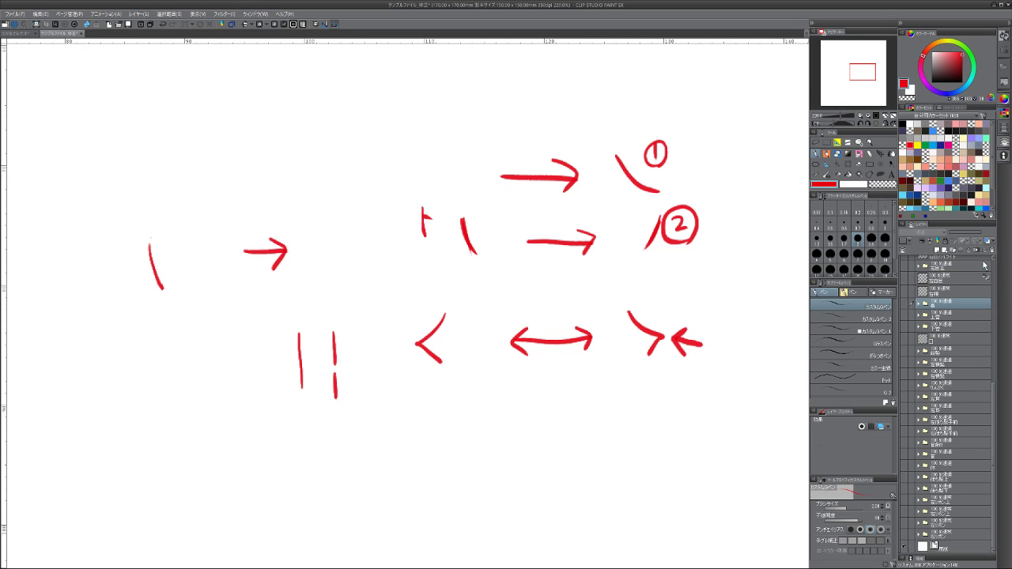
# Show the left eye's layers: the white, eyeball, highlight, eyelid shadows, and upper and lower eyelids
pyautogui.scroll(4, 914, 327)
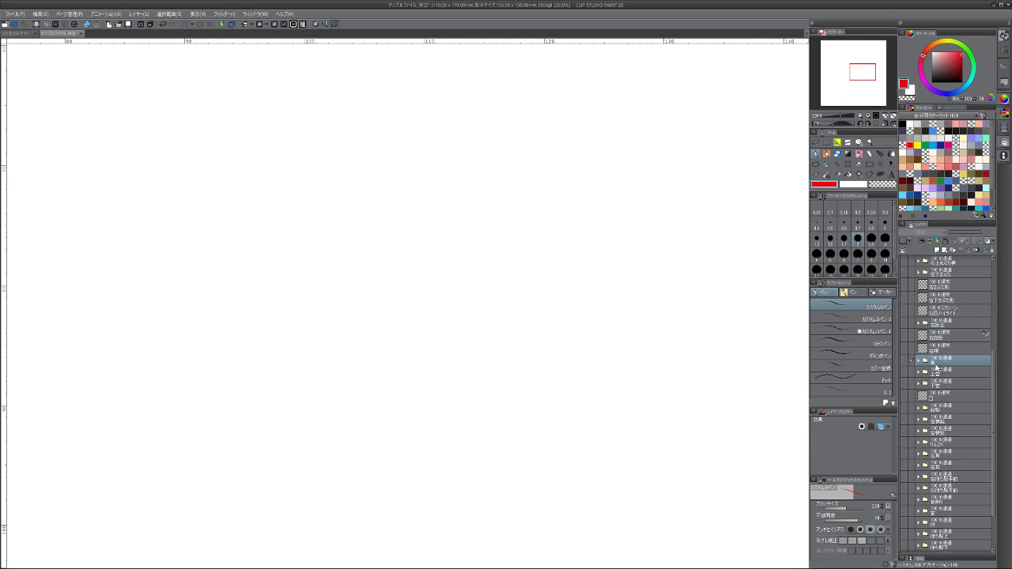
pyautogui.scroll(1, 938, 376)
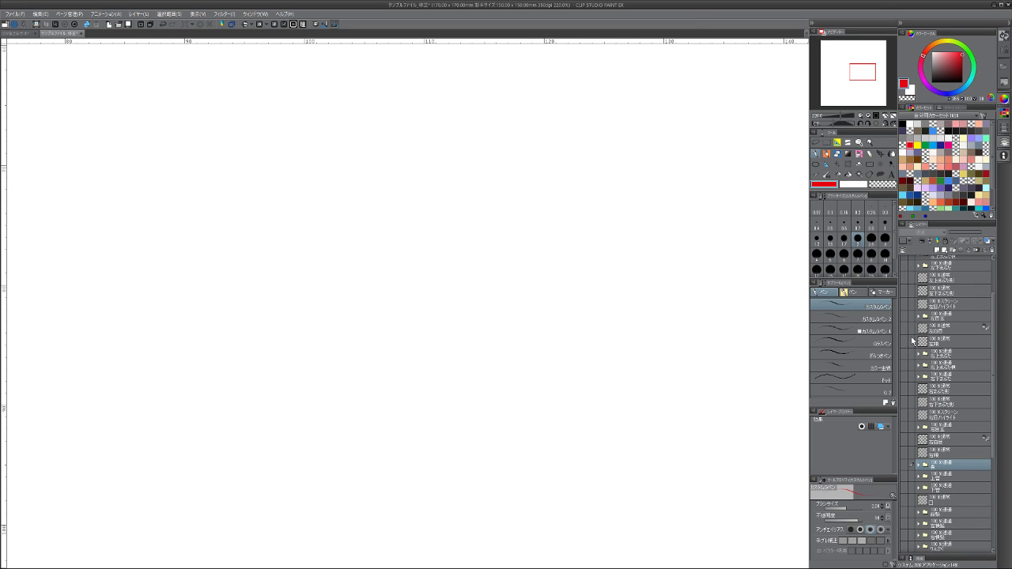
pyautogui.click(903, 325)
pyautogui.click(903, 317)
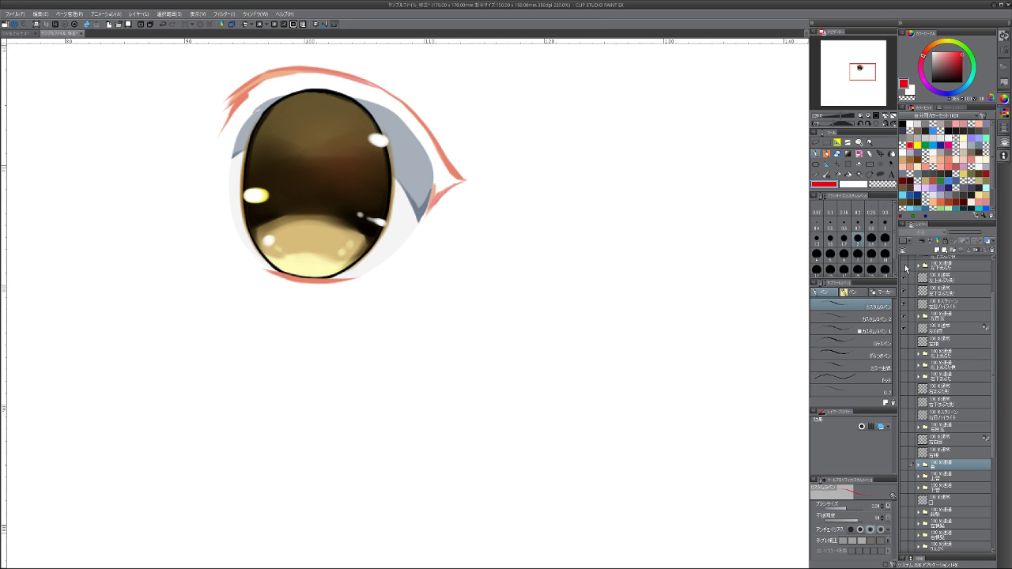
pyautogui.scroll(3, 917, 293)
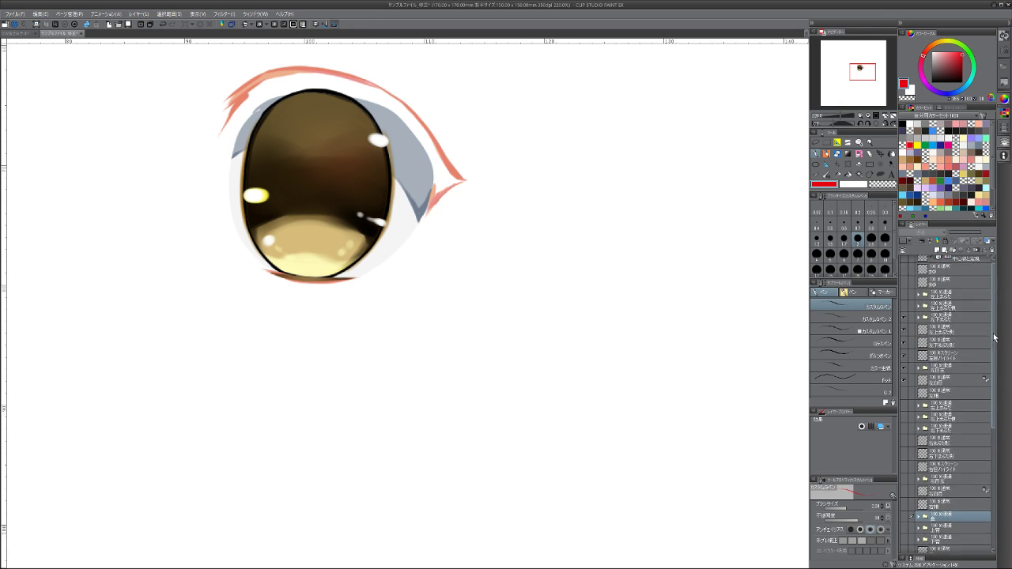
pyautogui.click(903, 301)
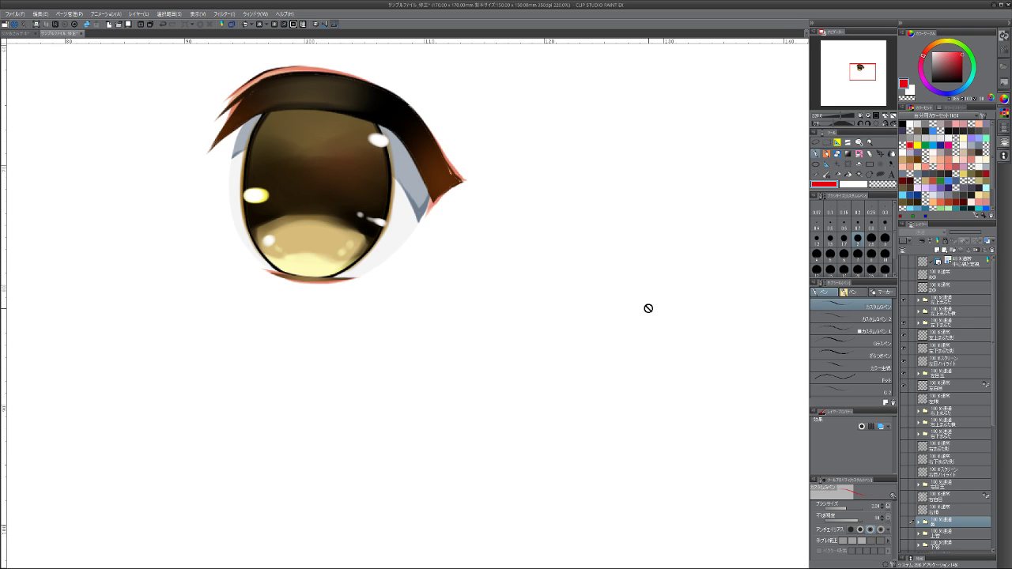
# Move the left eyeball folder sideways within the eye to expose the white's shadow, and undo the move
pyautogui.click(938, 397)
pyautogui.click(938, 375)
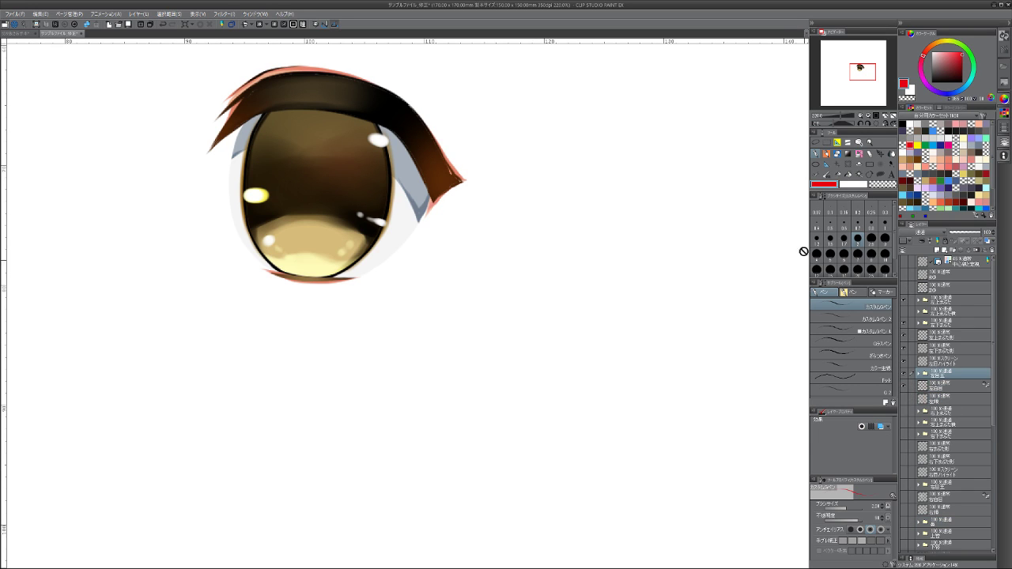
pyautogui.click(880, 154)
pyautogui.moveTo(374, 183); pyautogui.dragTo(342, 185)
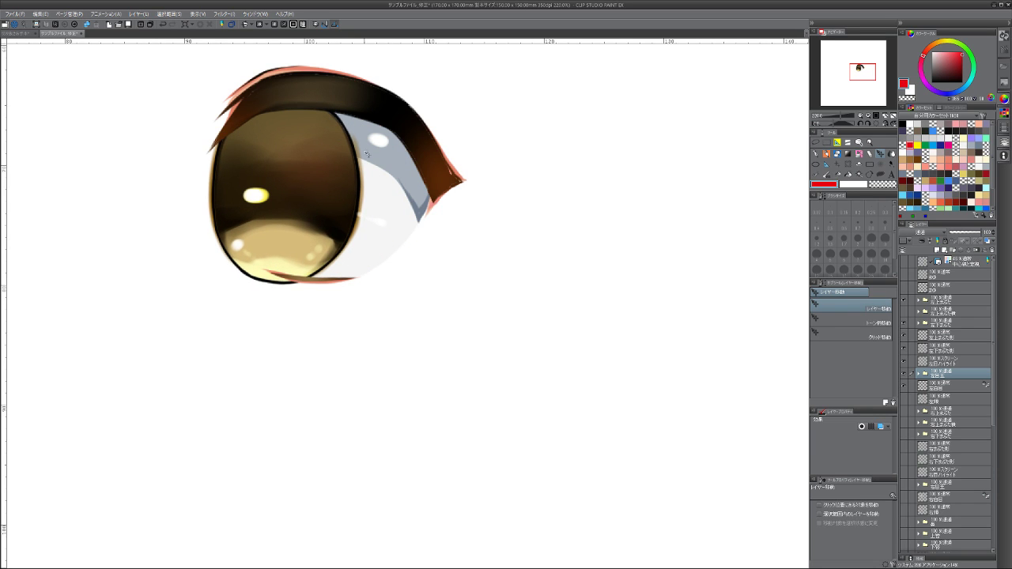
pyautogui.hotkey('ctrl', 'z')
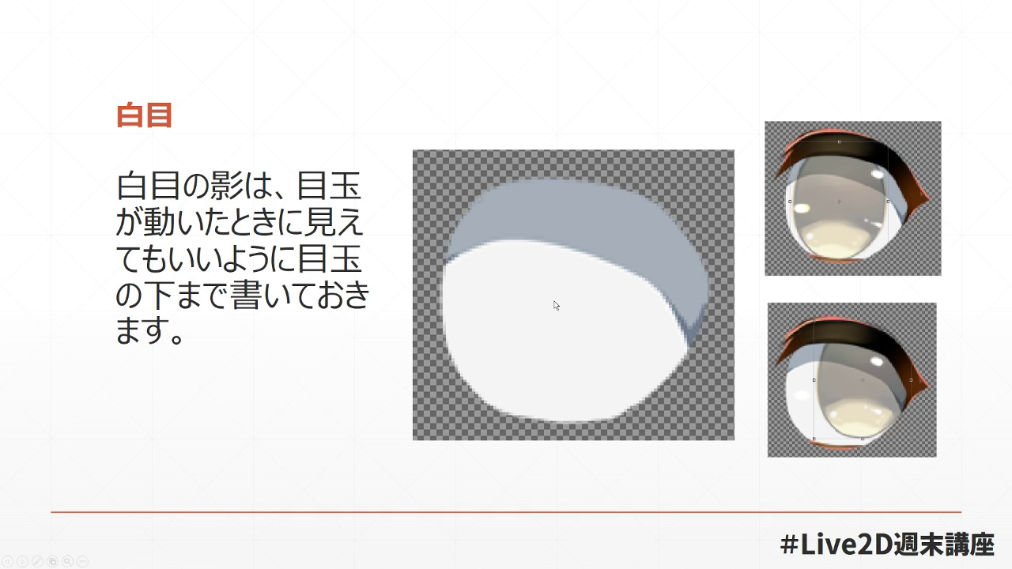
# Move the left eyeball down within the eye and completely out of it, undoing each move
pyautogui.click(736, 132)
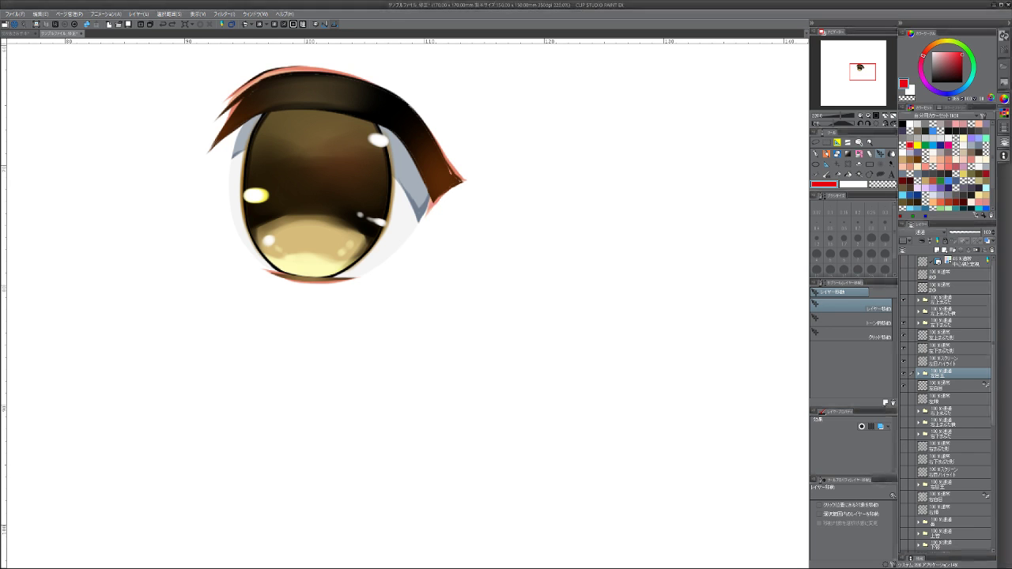
pyautogui.moveTo(323, 217)
pyautogui.mouseDown()
pyautogui.moveTo(324, 190)
pyautogui.moveTo(325, 214)
pyautogui.mouseUp()
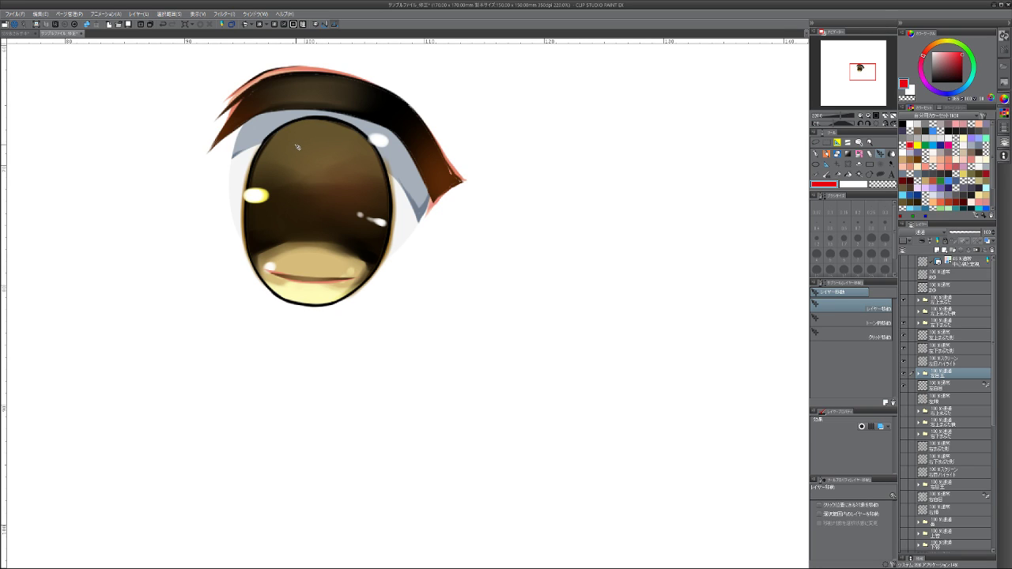
pyautogui.hotkey('ctrl', 'z')
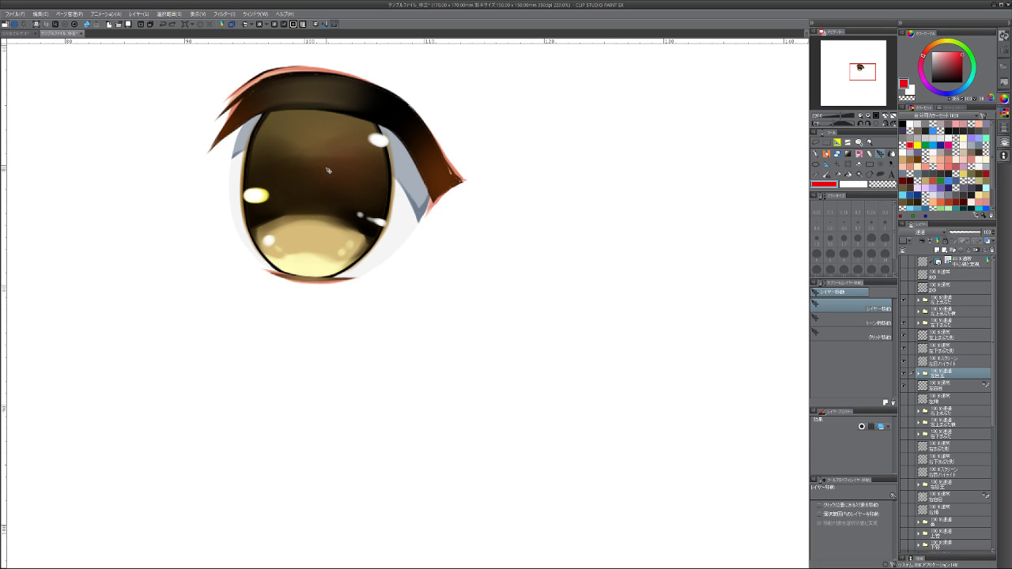
pyautogui.moveTo(347, 189); pyautogui.dragTo(189, 335)
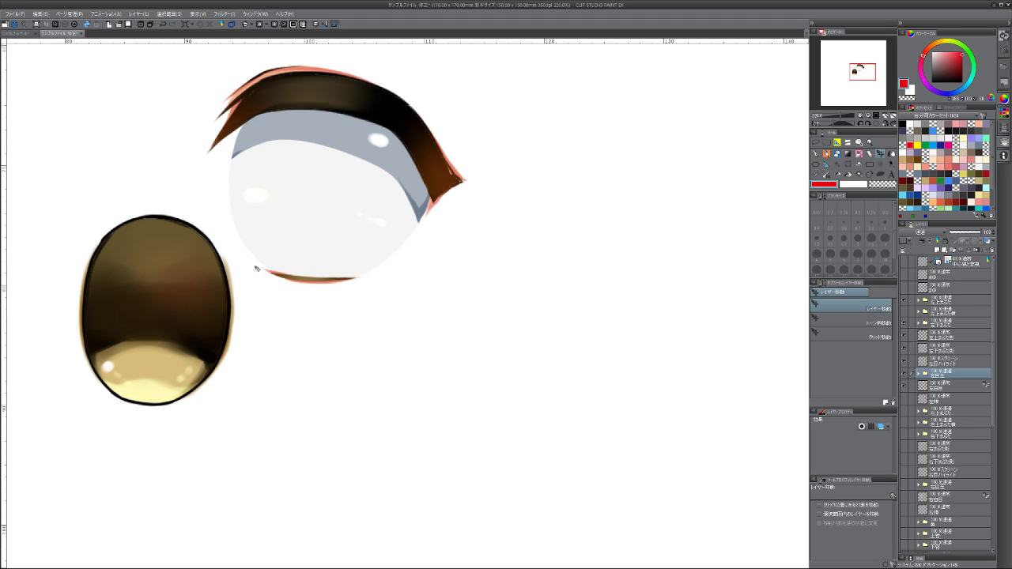
pyautogui.hotkey('ctrl', 'z')
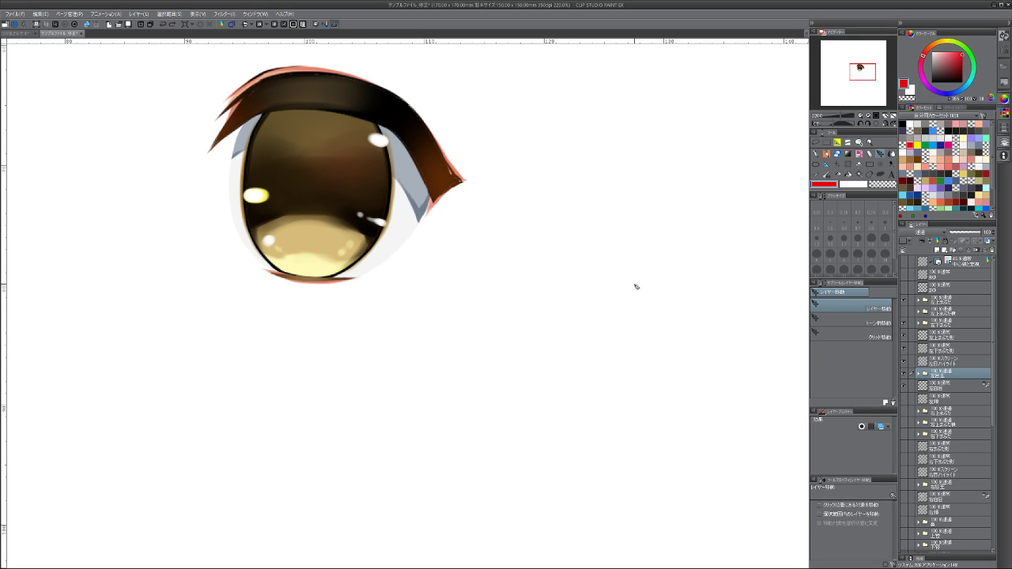
# Switch to Live2D Cubism Editor and open the モデル6 character model, focusing on the face
pyautogui.click(949, 362)
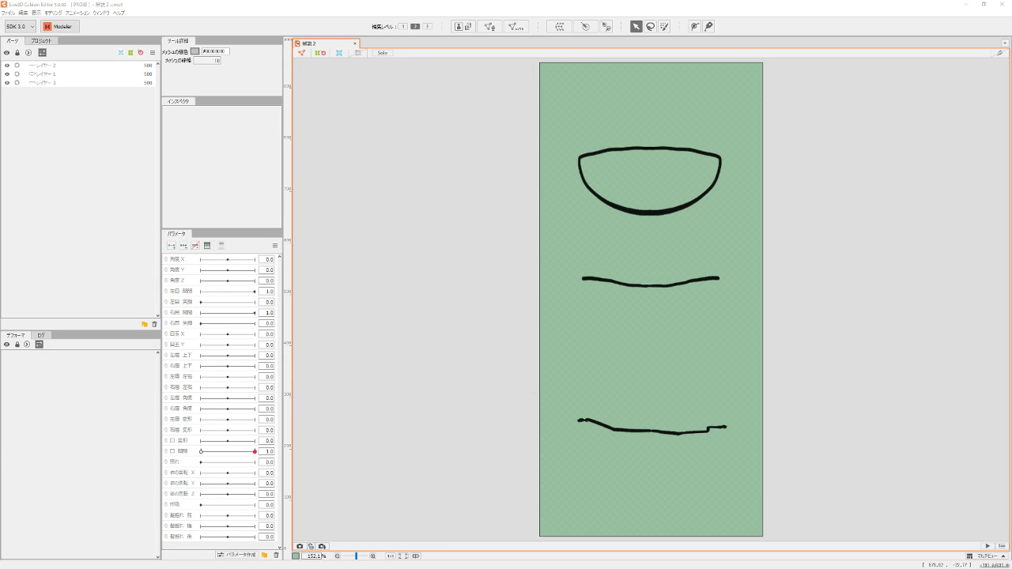
pyautogui.moveTo(427, 1); pyautogui.dragTo(419, 45)
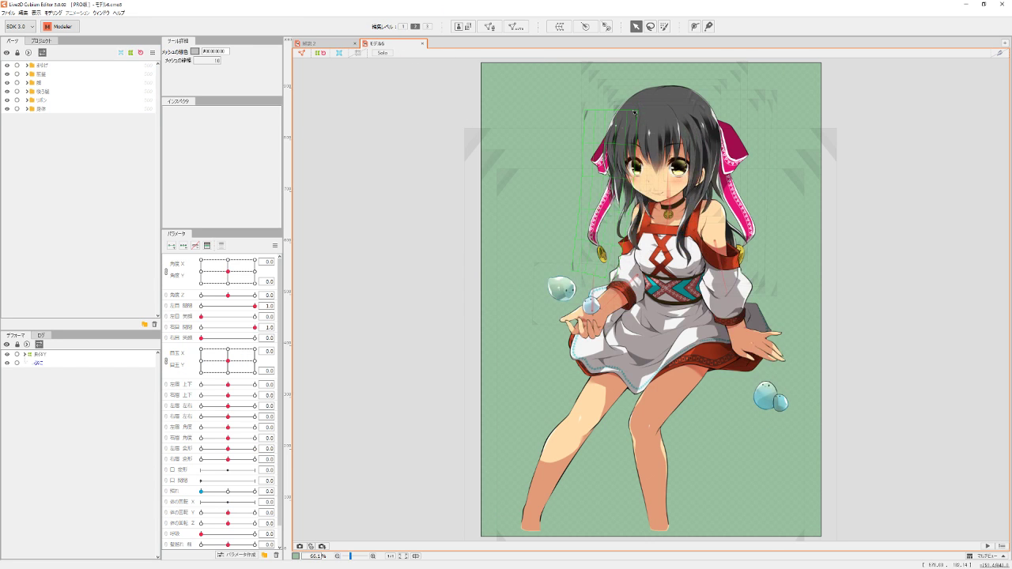
pyautogui.scroll(6, 686, 134)
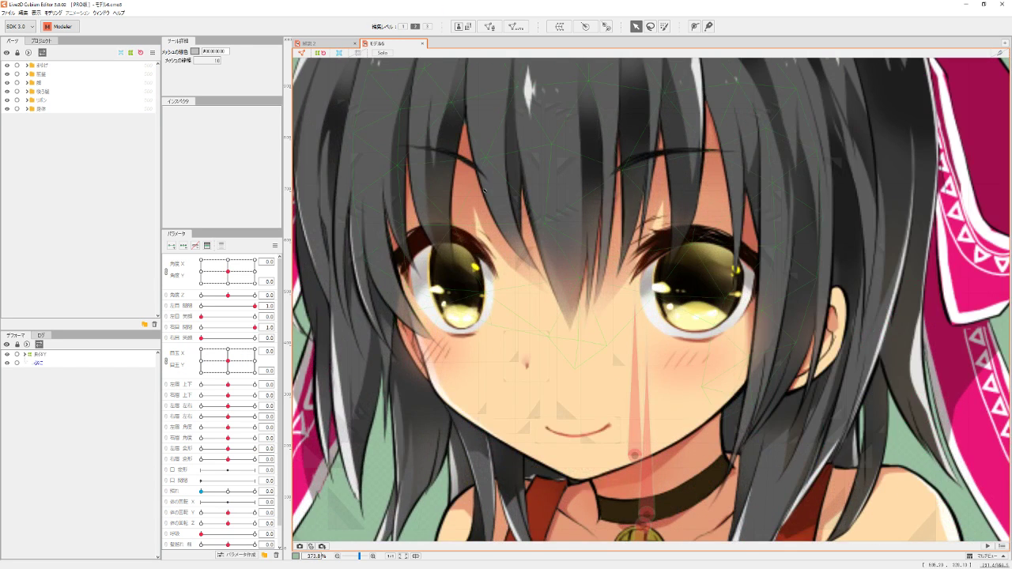
# Select the highlight (ハイライト) of the left eye and preview it slightly closed with 左目 開閉 at 0.8
pyautogui.moveTo(254, 305)
pyautogui.mouseDown()
pyautogui.moveTo(214, 300)
pyautogui.moveTo(266, 294)
pyautogui.moveTo(230, 305)
pyautogui.moveTo(255, 305)
pyautogui.mouseUp()
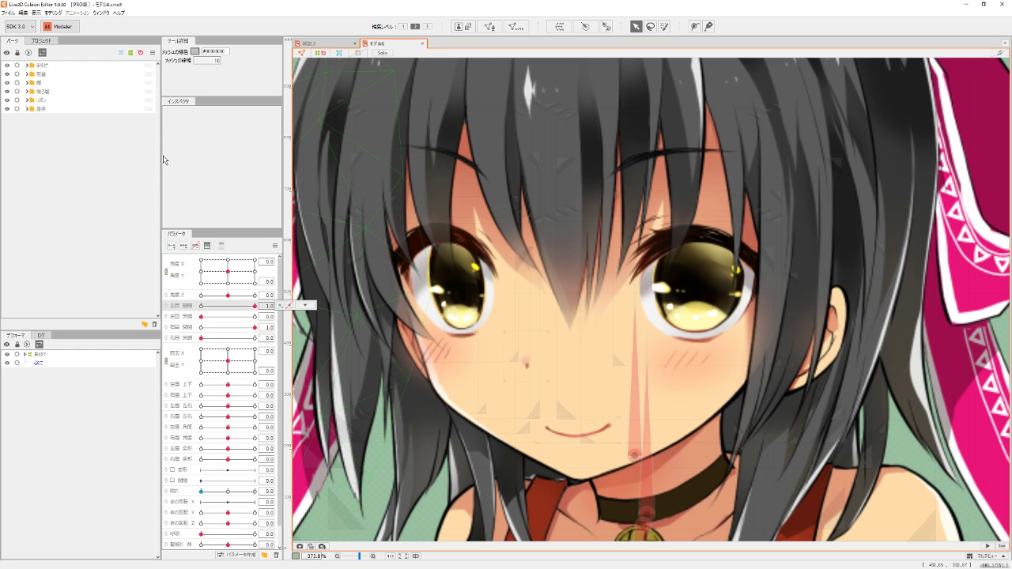
pyautogui.click(686, 281)
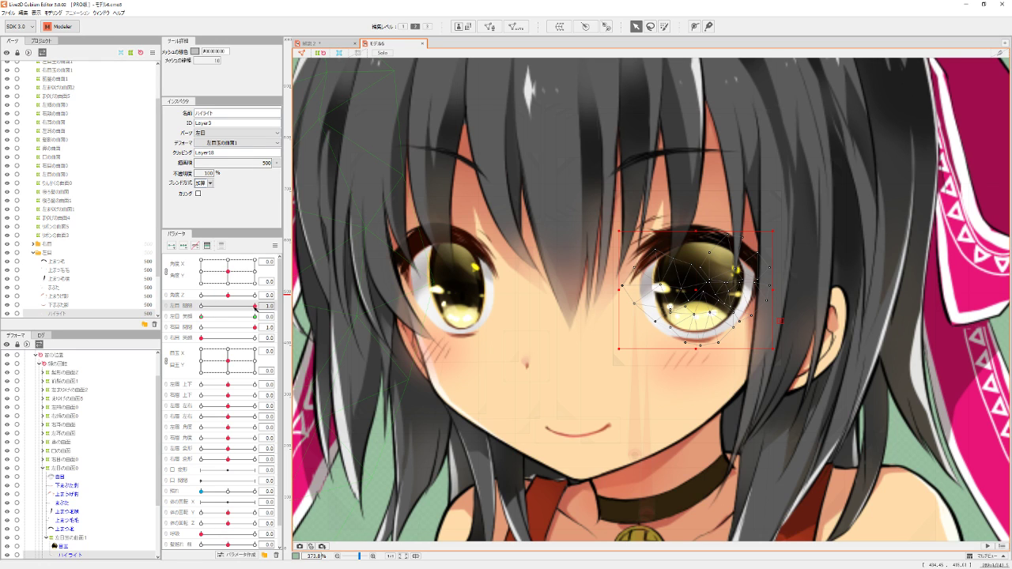
pyautogui.moveTo(256, 307); pyautogui.dragTo(242, 308)
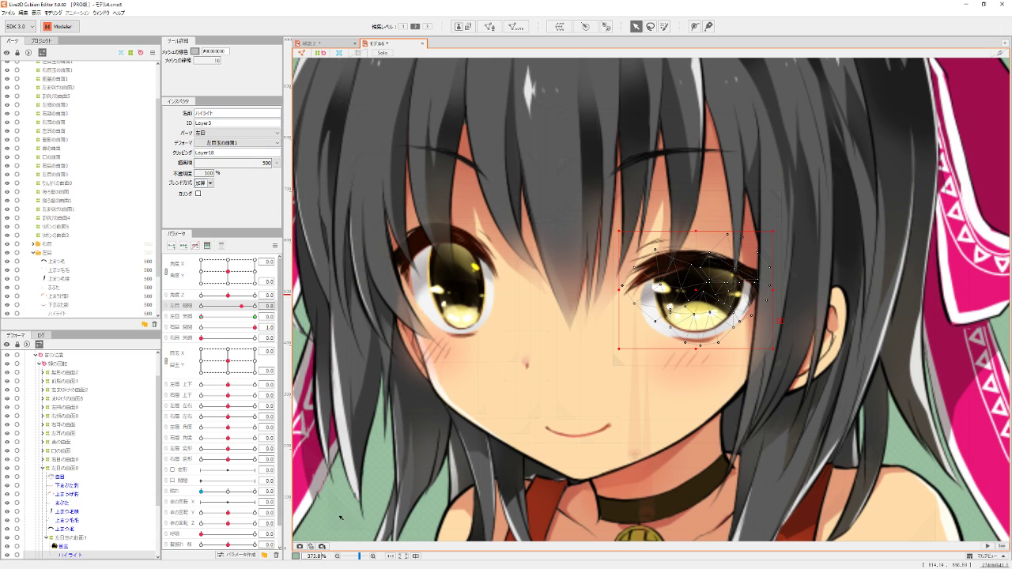
# Preview the left eye fully open by setting 左目 開閉 to 1.0, keeping its highlight (ハイライト) selected
pyautogui.click(365, 503)
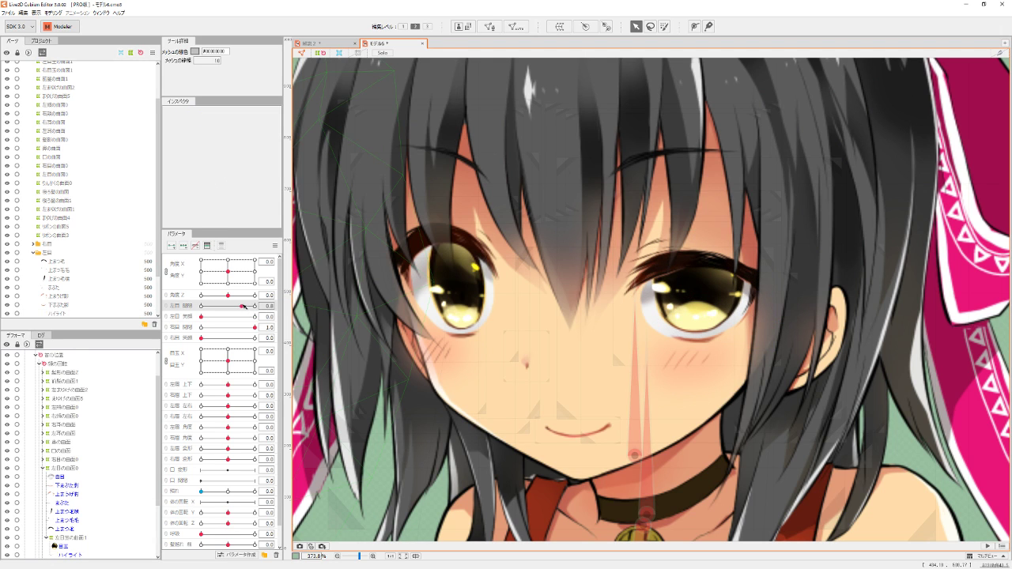
pyautogui.moveTo(241, 305); pyautogui.dragTo(292, 324)
pyautogui.hotkey('ctrl', 'z')
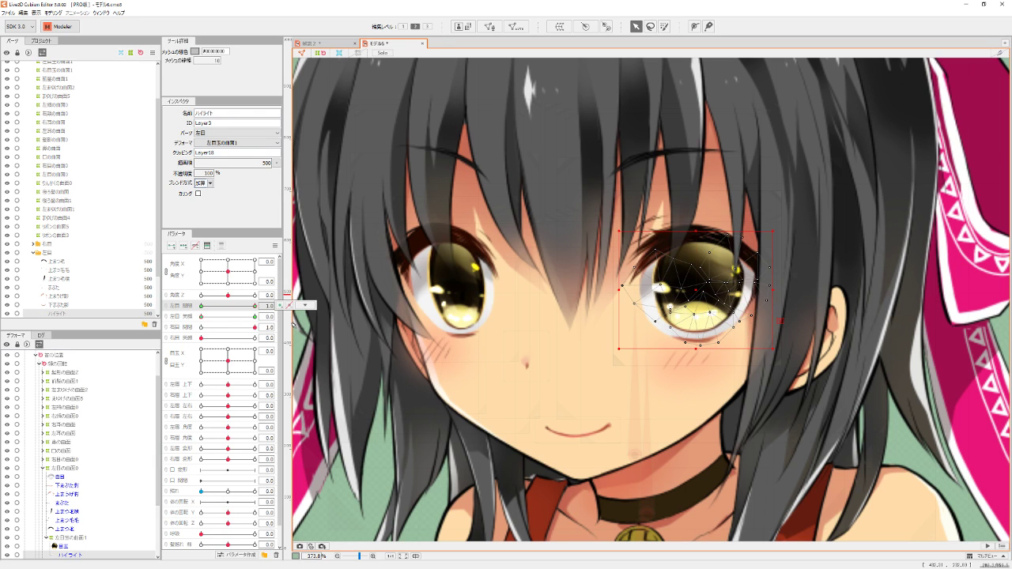
pyautogui.click(305, 304)
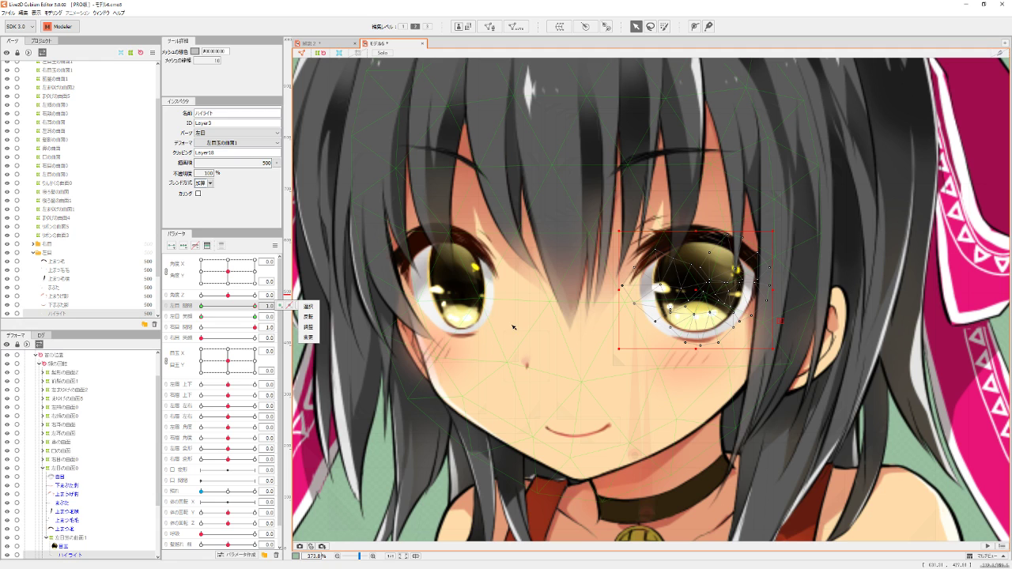
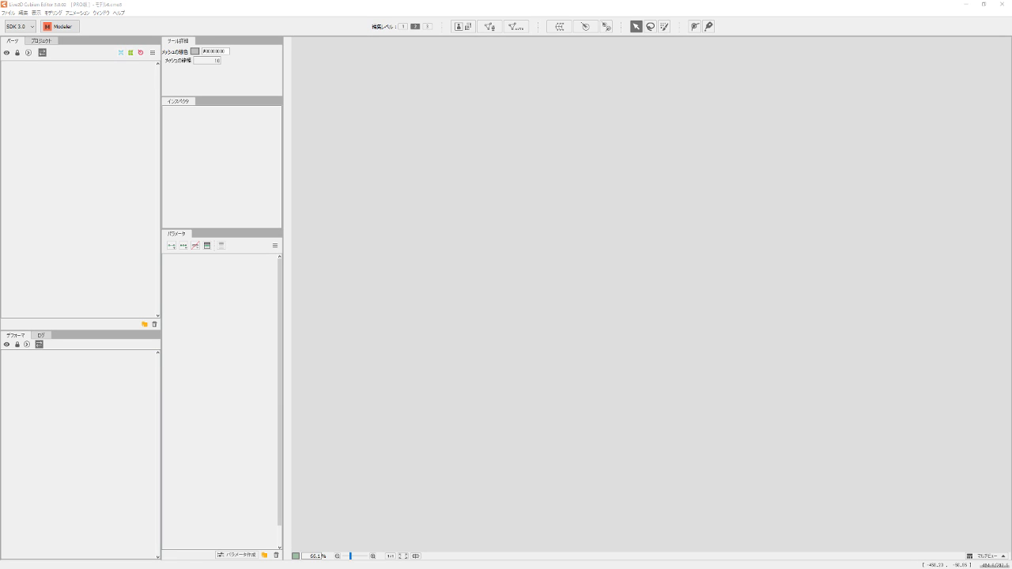
# Load the separated 読み込み illustration as a new model and check the contents of its eyebrow and front hair folders
pyautogui.moveTo(367, 46); pyautogui.dragTo(409, 139)
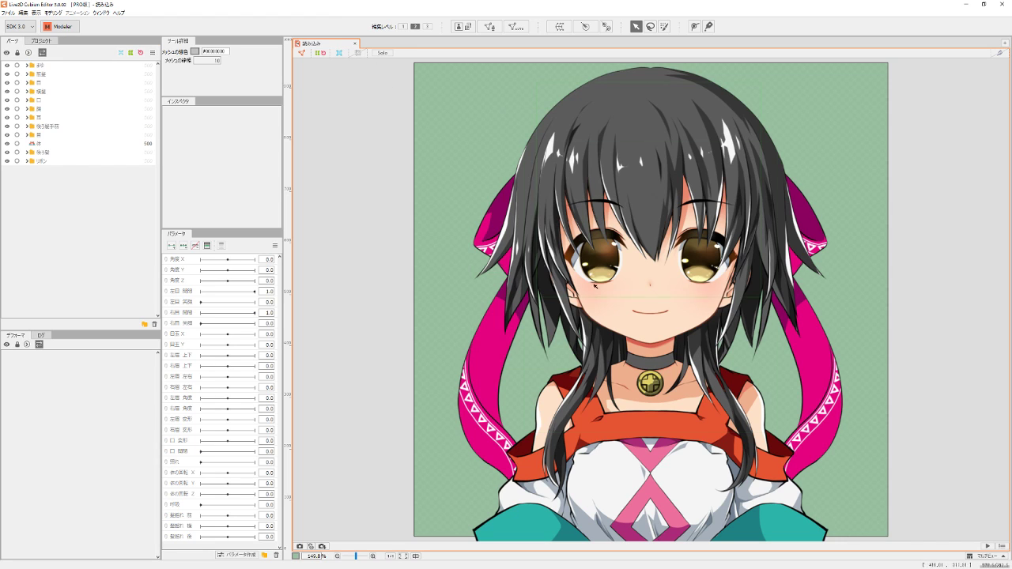
pyautogui.click(27, 65)
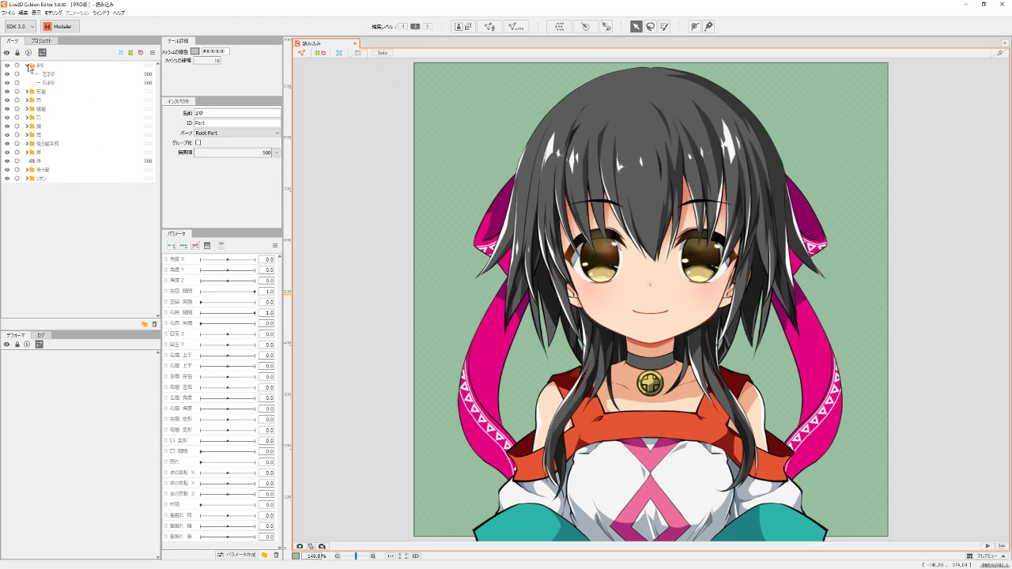
pyautogui.click(28, 66)
pyautogui.click(27, 74)
pyautogui.click(27, 74)
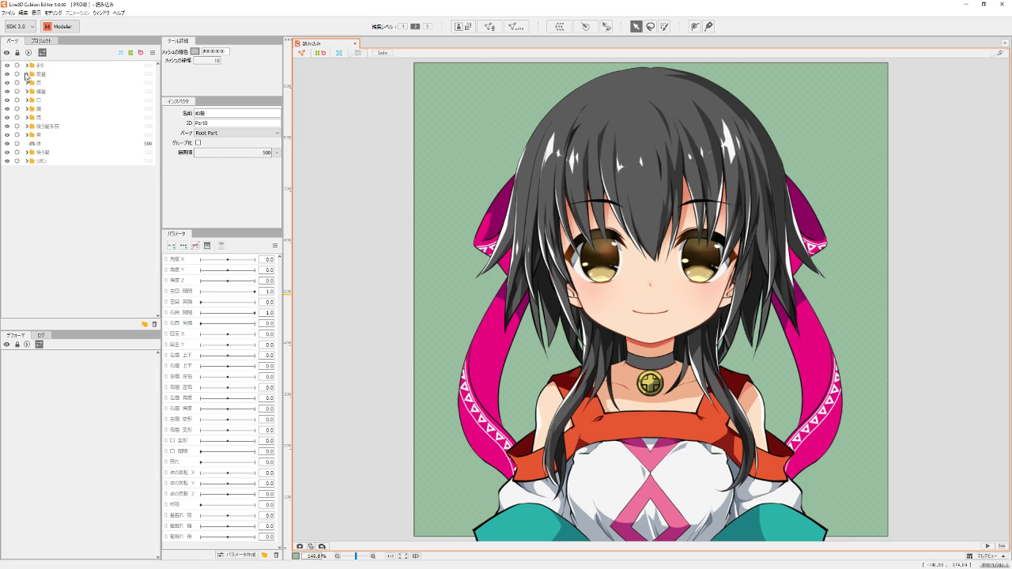
# Apply a template to the loaded illustration, choosing the Epsilon (基本) template model
pyautogui.click(8, 12)
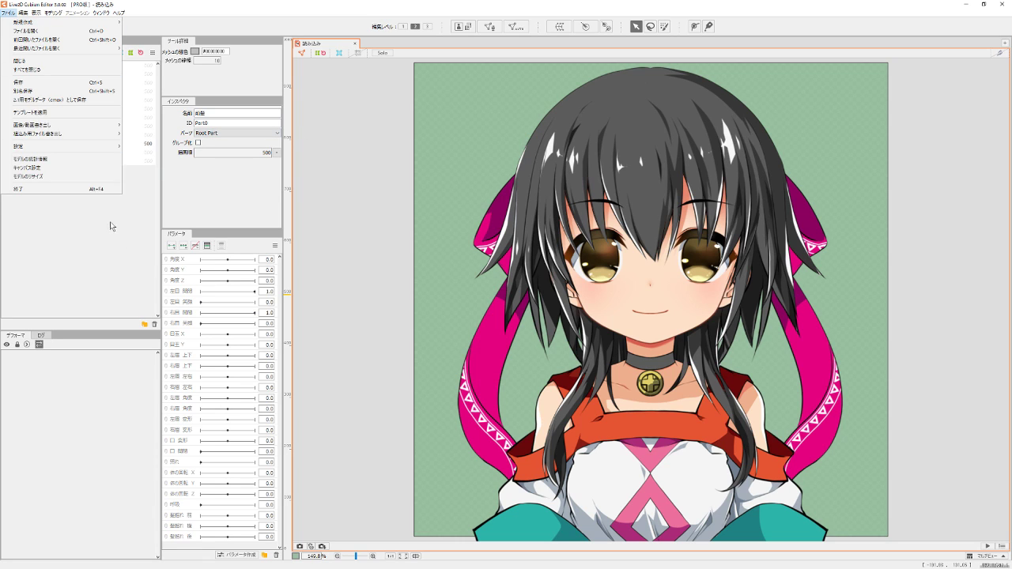
pyautogui.click(44, 115)
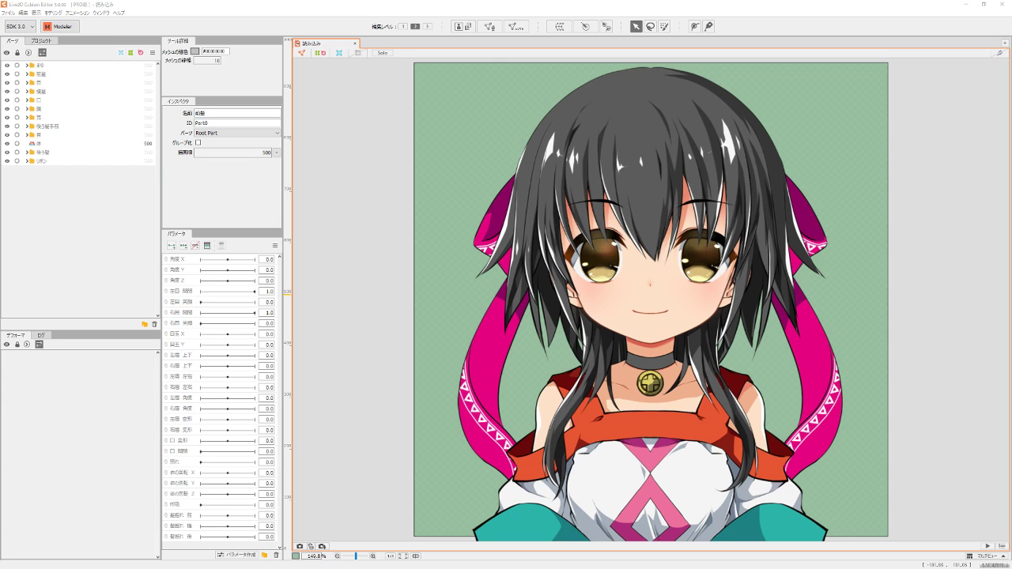
pyautogui.click(8, 13)
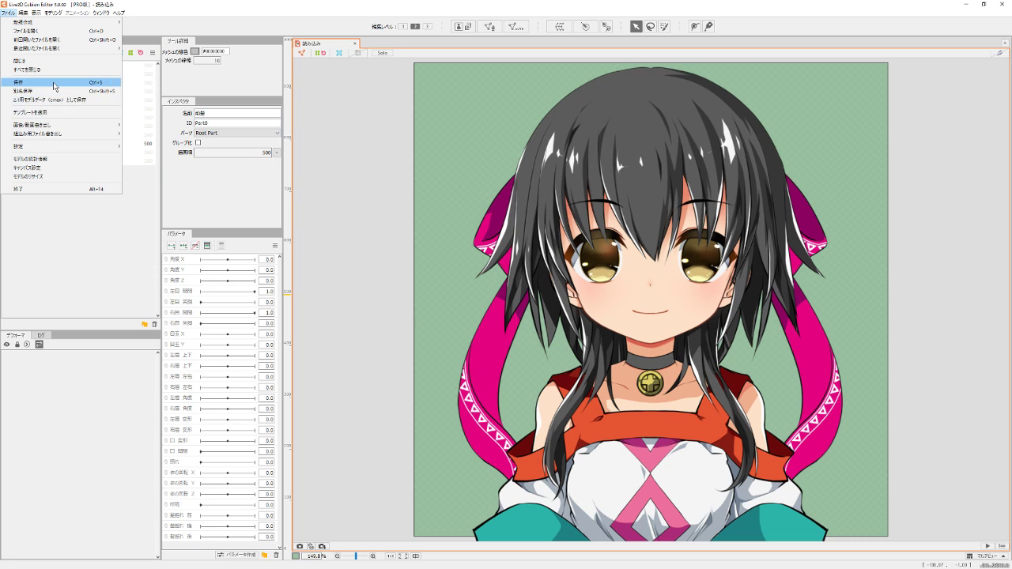
pyautogui.click(50, 113)
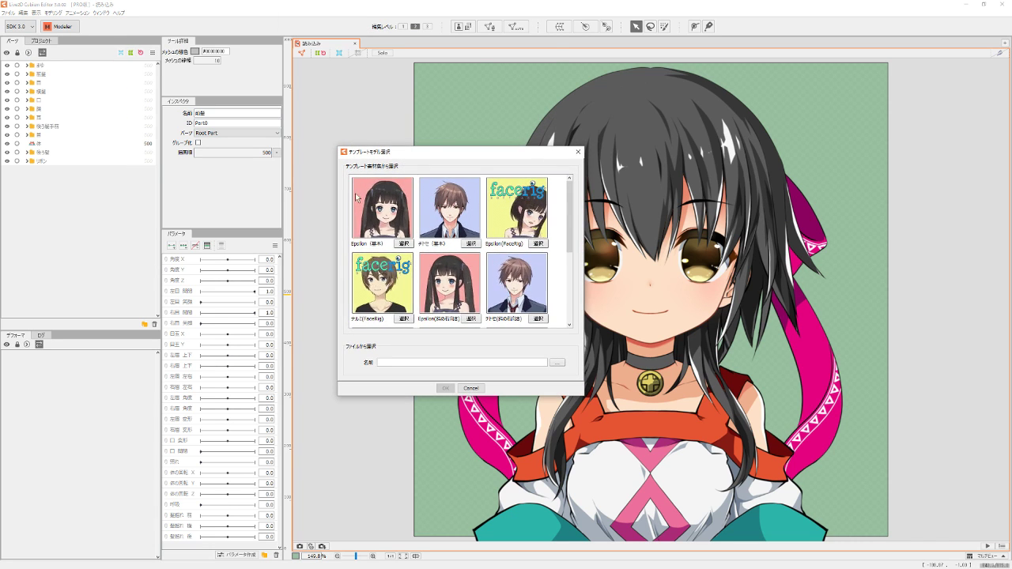
pyautogui.click(409, 246)
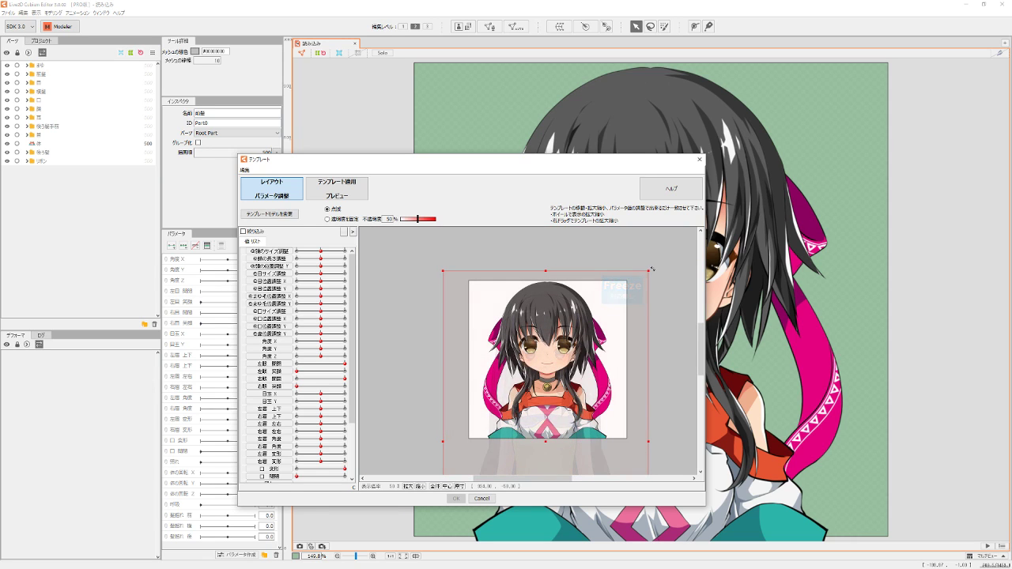
# Scale and reposition the template model so that its head and body roughly overlay the illustrated character
pyautogui.moveTo(646, 271); pyautogui.dragTo(660, 258)
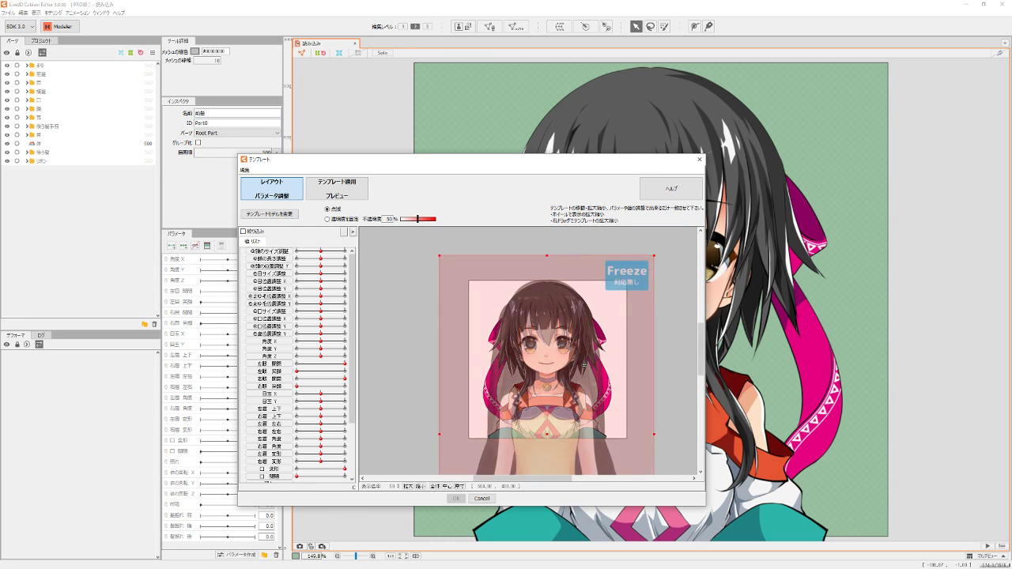
pyautogui.scroll(2, 583, 365)
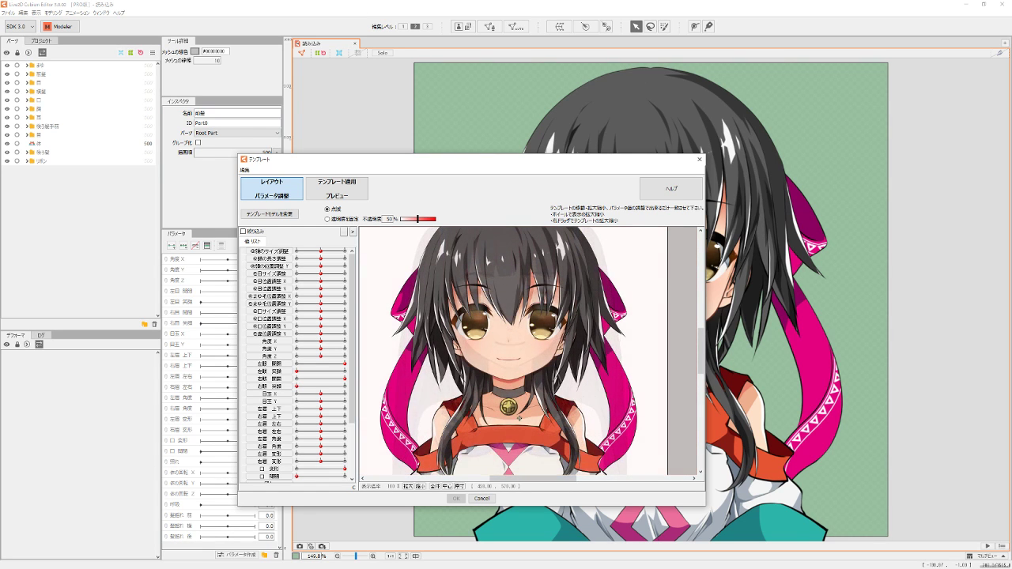
pyautogui.scroll(-3, 519, 417)
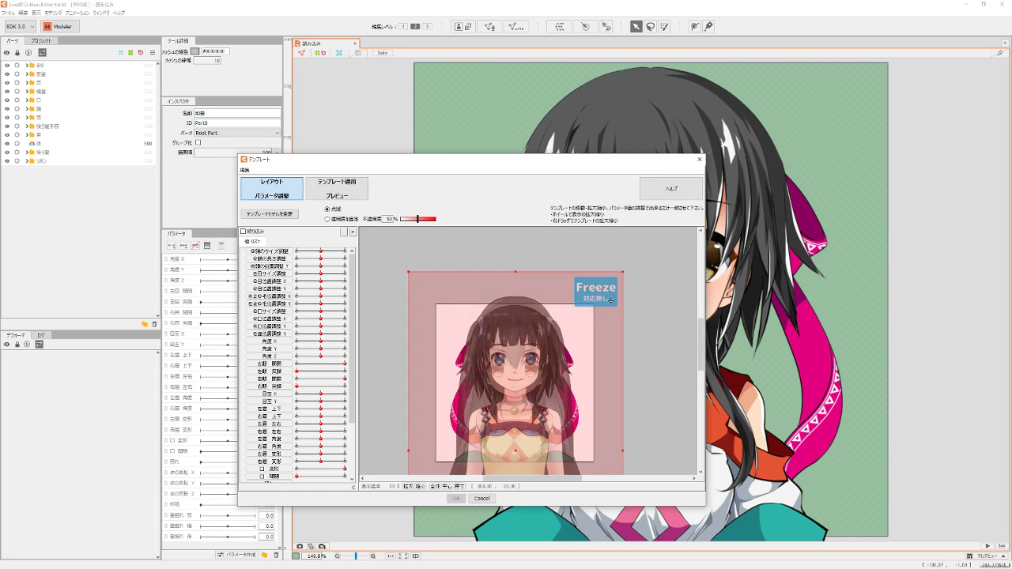
pyautogui.moveTo(623, 273); pyautogui.dragTo(613, 288)
pyautogui.moveTo(527, 411); pyautogui.dragTo(533, 399)
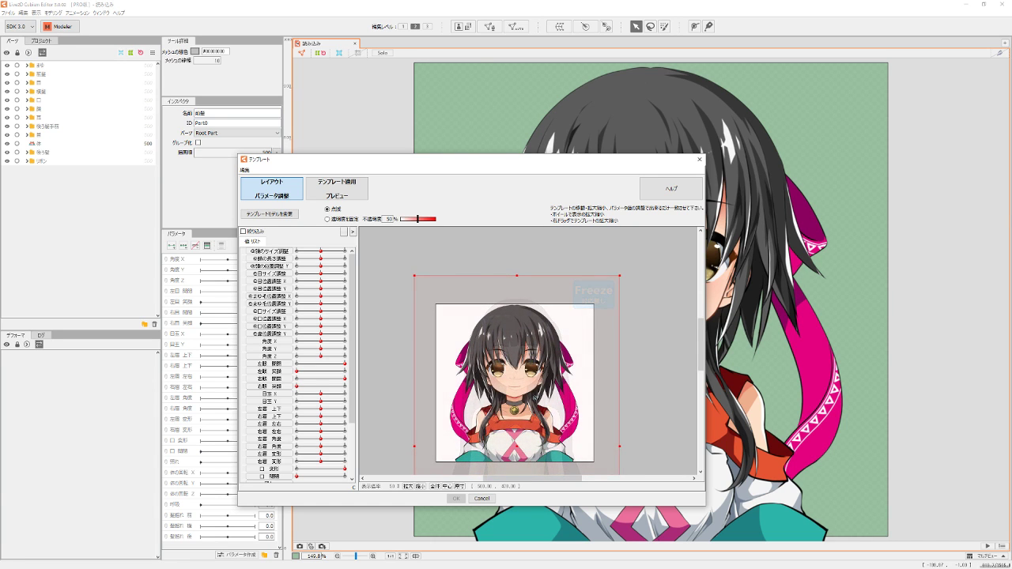
pyautogui.scroll(4, 536, 395)
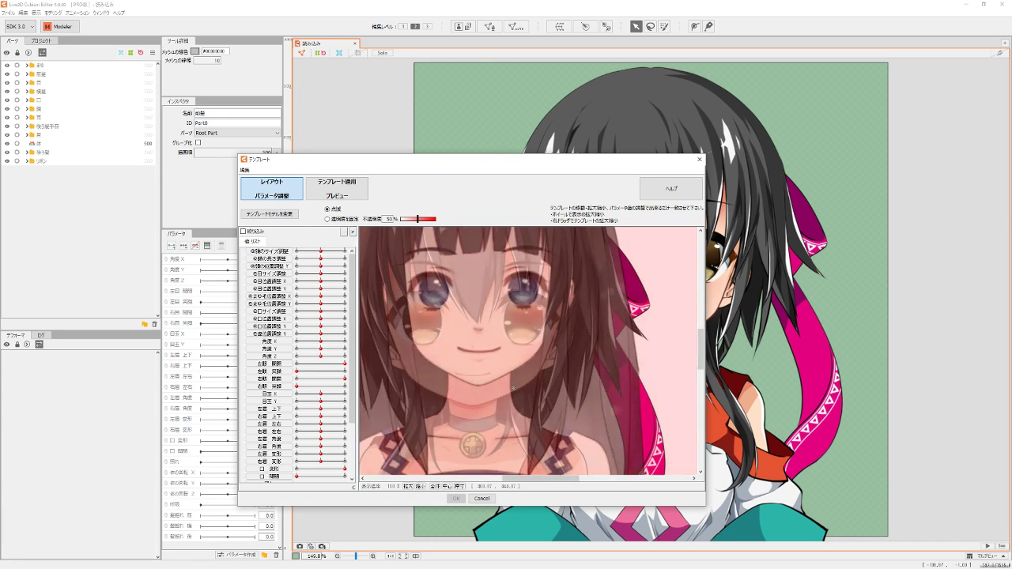
pyautogui.scroll(-4, 510, 387)
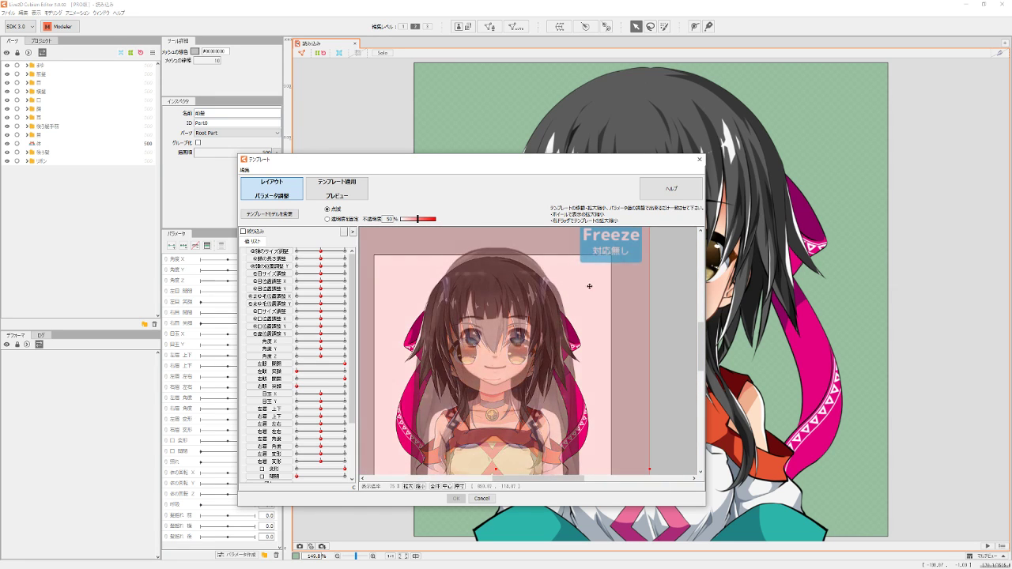
pyautogui.moveTo(645, 233); pyautogui.dragTo(632, 251)
pyautogui.moveTo(553, 377); pyautogui.dragTo(552, 363)
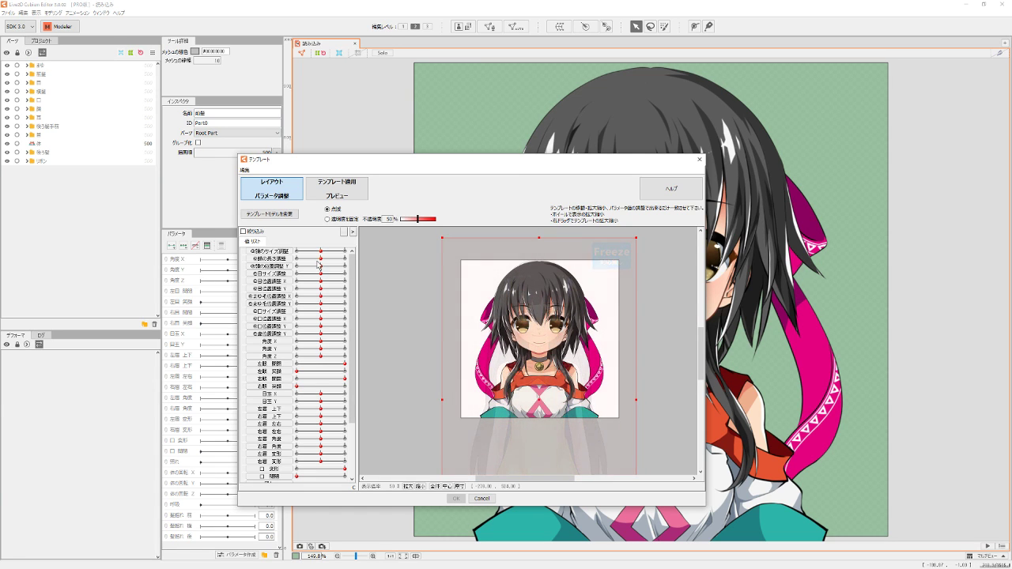
# Reduce the template's neck length and vertical face adjustment to the minimum and slightly enlarge its head size
pyautogui.moveTo(319, 265); pyautogui.dragTo(296, 266)
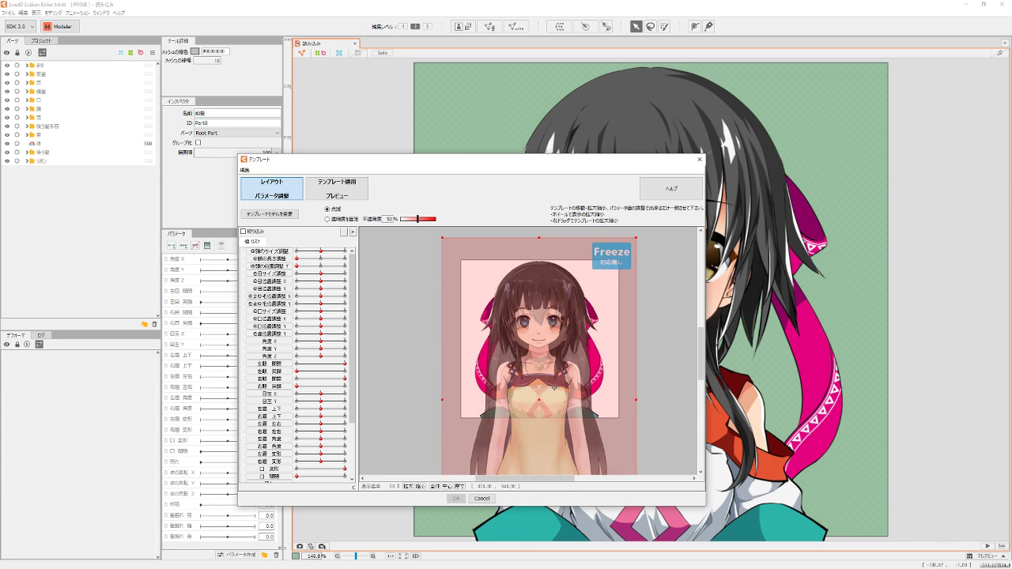
pyautogui.moveTo(302, 250); pyautogui.dragTo(333, 257)
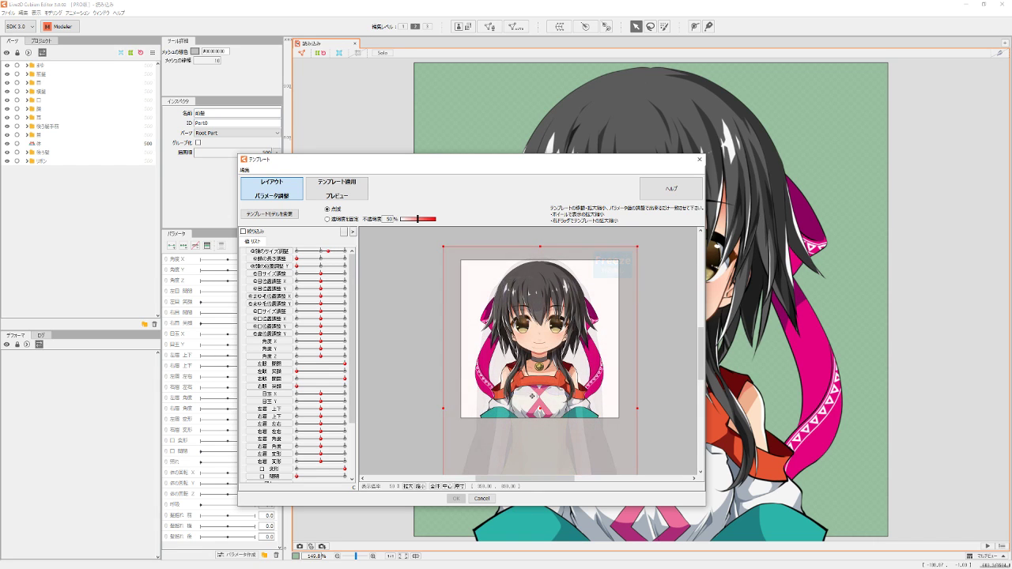
# Show the template overlay at a fixed 50% opacity and fine-tune its scale and position over the illustration
pyautogui.click(328, 219)
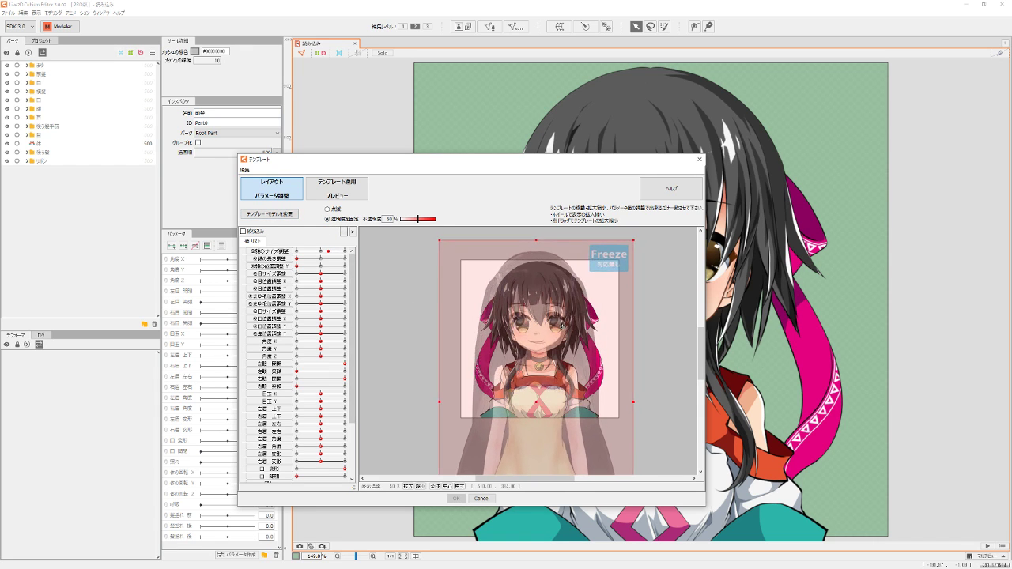
pyautogui.moveTo(561, 324); pyautogui.dragTo(566, 328)
pyautogui.scroll(4, 565, 327)
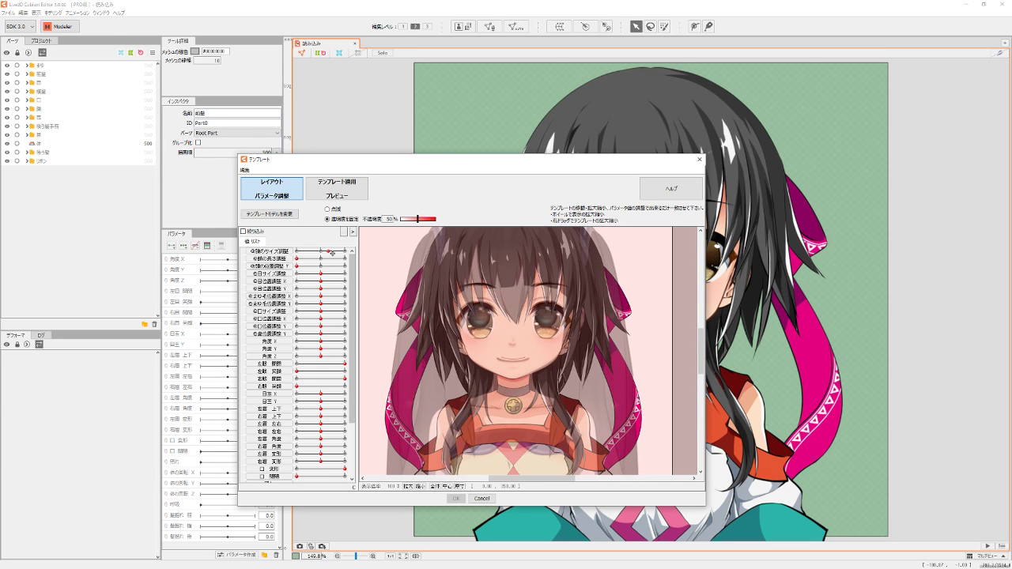
pyautogui.moveTo(328, 251); pyautogui.dragTo(328, 253)
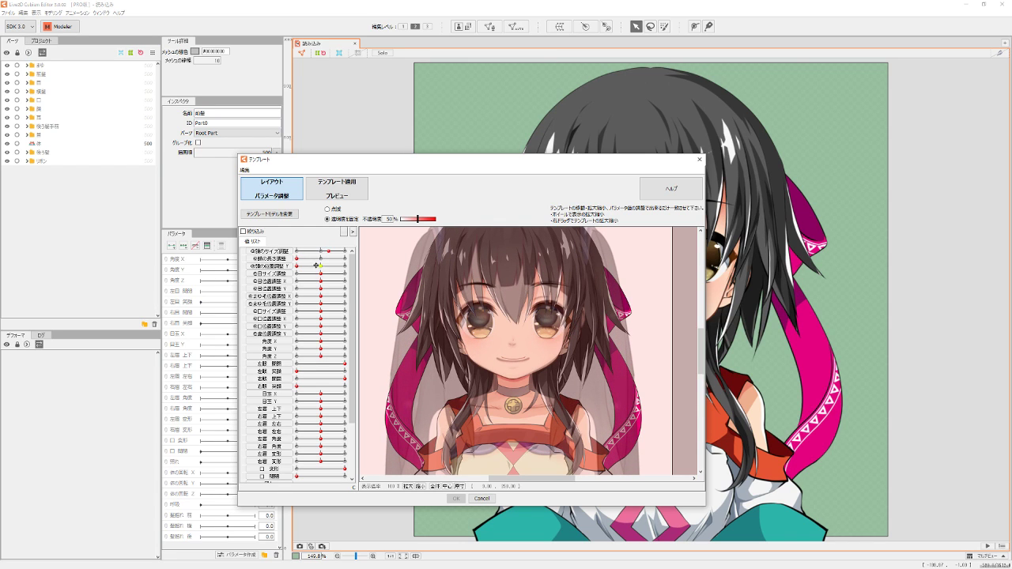
pyautogui.scroll(-4, 523, 355)
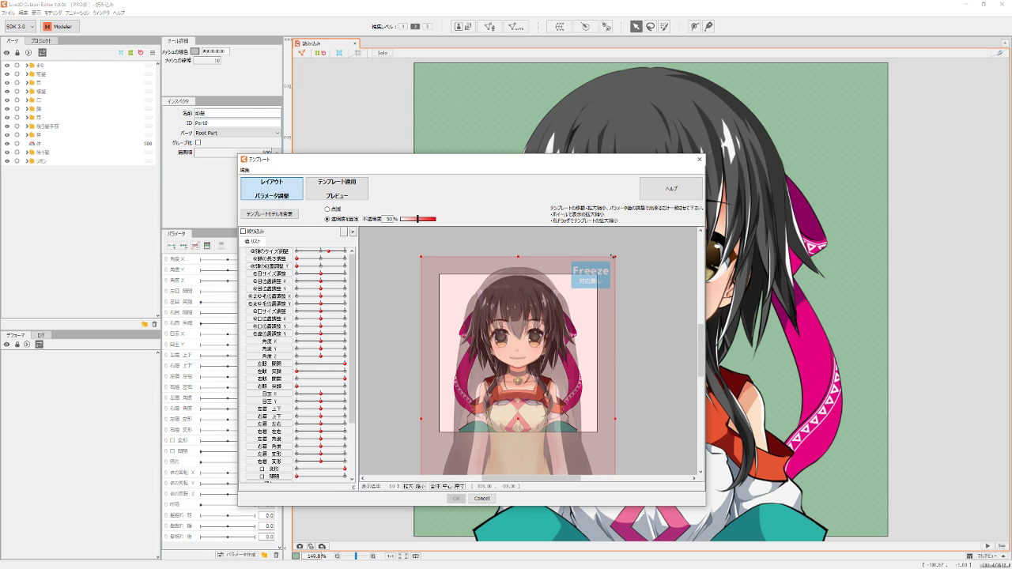
pyautogui.moveTo(615, 256); pyautogui.dragTo(610, 266)
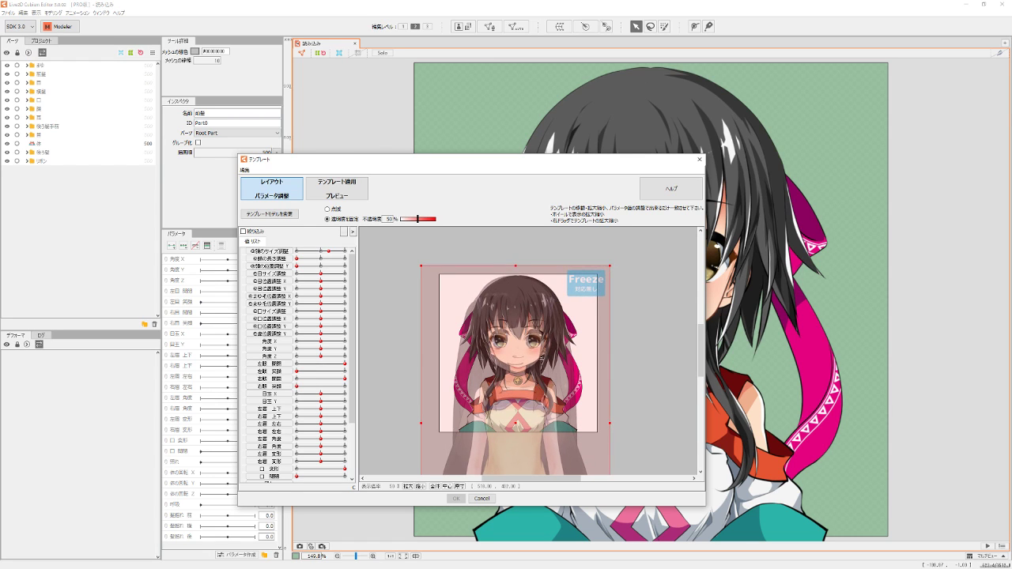
pyautogui.moveTo(540, 359); pyautogui.dragTo(545, 356)
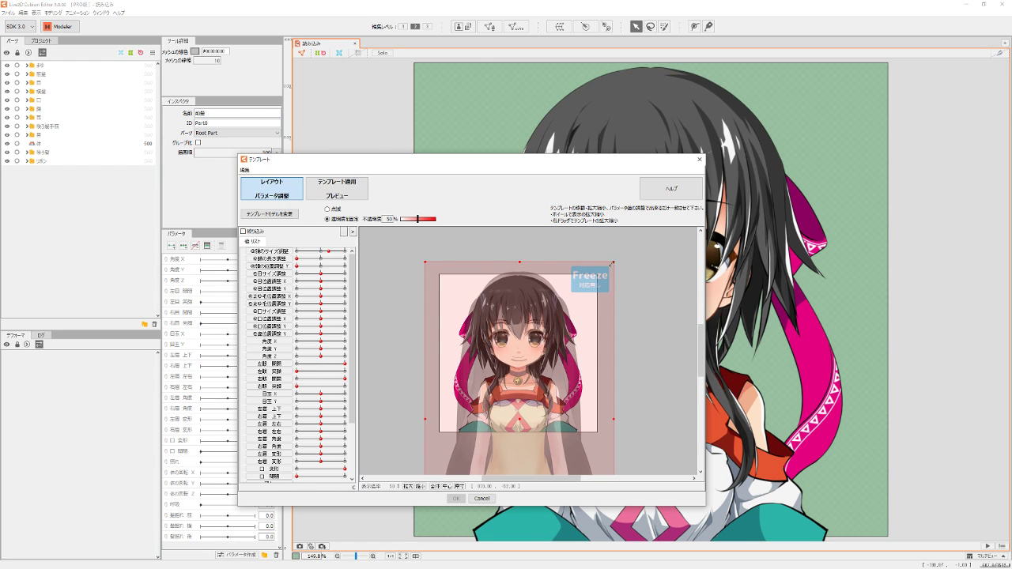
pyautogui.moveTo(612, 264); pyautogui.dragTo(607, 264)
pyautogui.moveTo(545, 324); pyautogui.dragTo(546, 321)
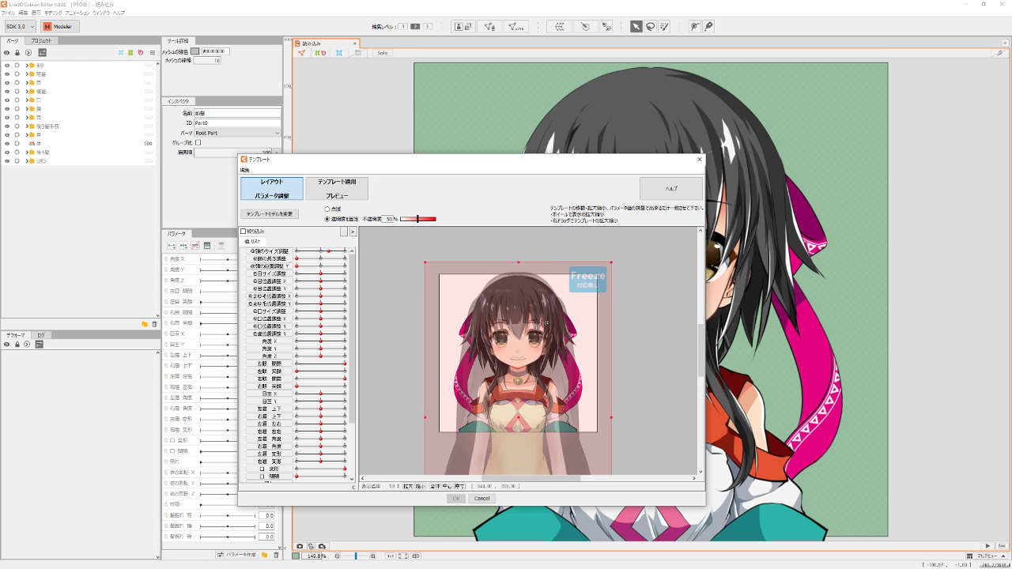
# Fit the template's eyes and eyebrows to the illustration, setting eye size to maximum and adjusting the X and Y positions of both
pyautogui.scroll(2, 546, 322)
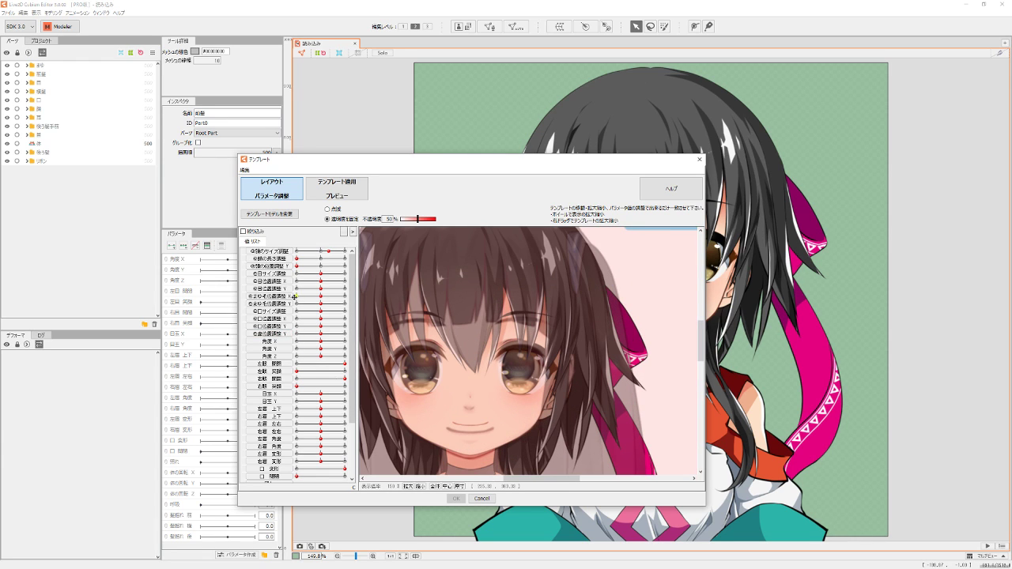
pyautogui.moveTo(321, 274)
pyautogui.mouseDown()
pyautogui.moveTo(334, 273)
pyautogui.moveTo(322, 290)
pyautogui.mouseUp()
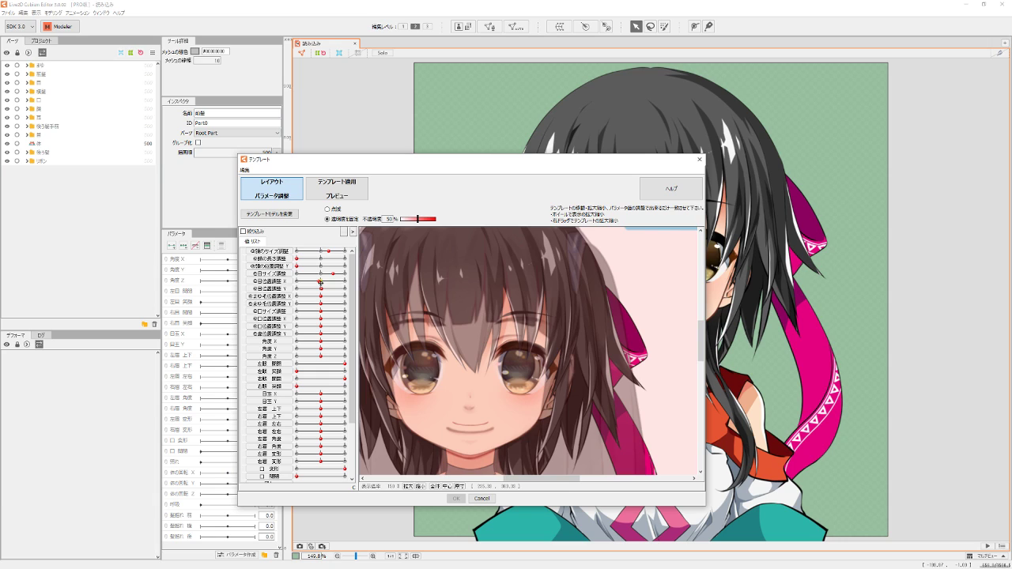
pyautogui.moveTo(335, 273); pyautogui.dragTo(315, 290)
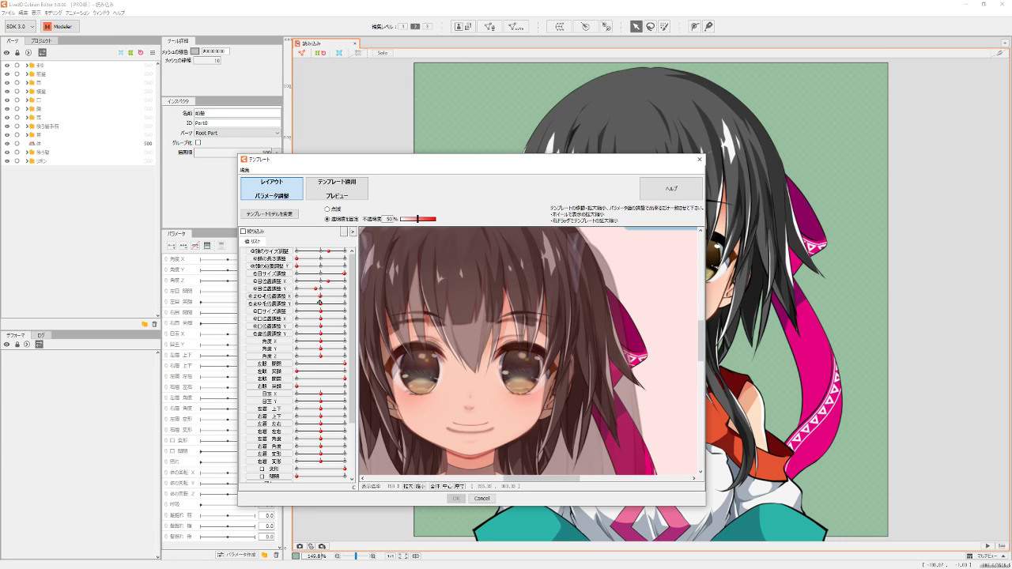
pyautogui.moveTo(320, 302); pyautogui.dragTo(330, 304)
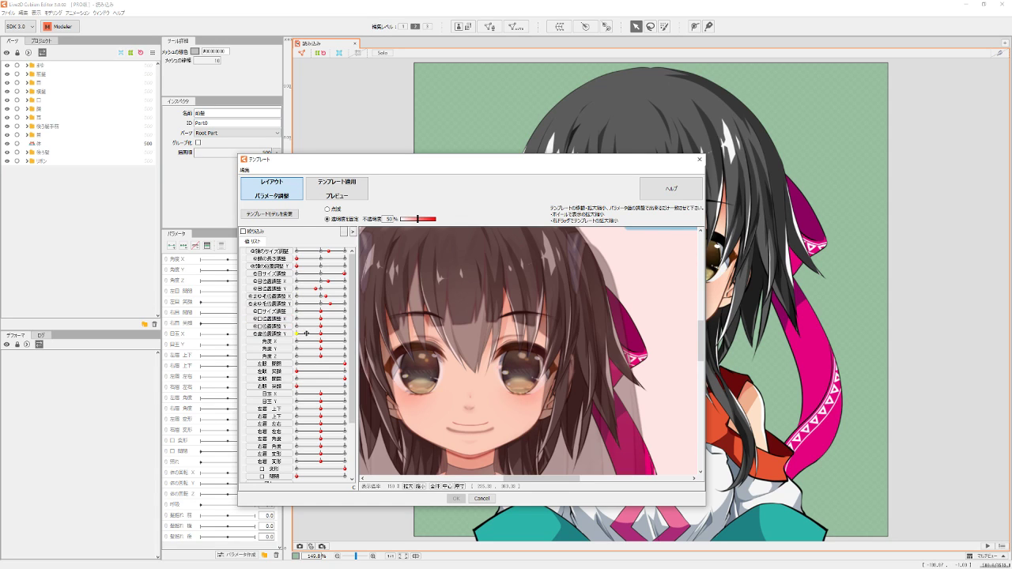
# Match the template's nose and mouth to the illustration, raising both Y position values and setting mouth size to the minimum
pyautogui.moveTo(317, 334)
pyautogui.mouseDown()
pyautogui.moveTo(334, 336)
pyautogui.moveTo(325, 327)
pyautogui.mouseUp()
pyautogui.moveTo(324, 327); pyautogui.dragTo(327, 327)
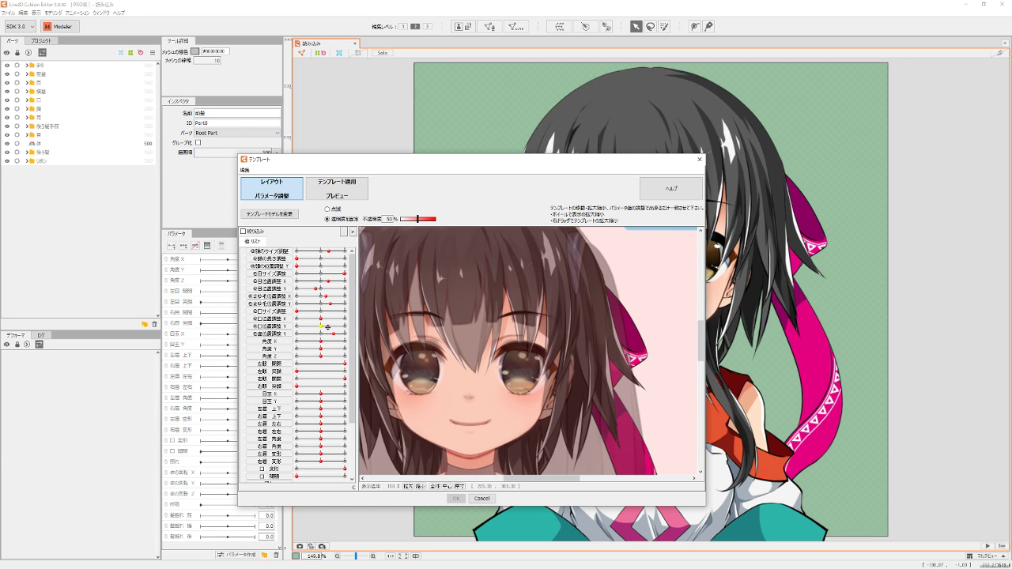
pyautogui.scroll(-5, 458, 354)
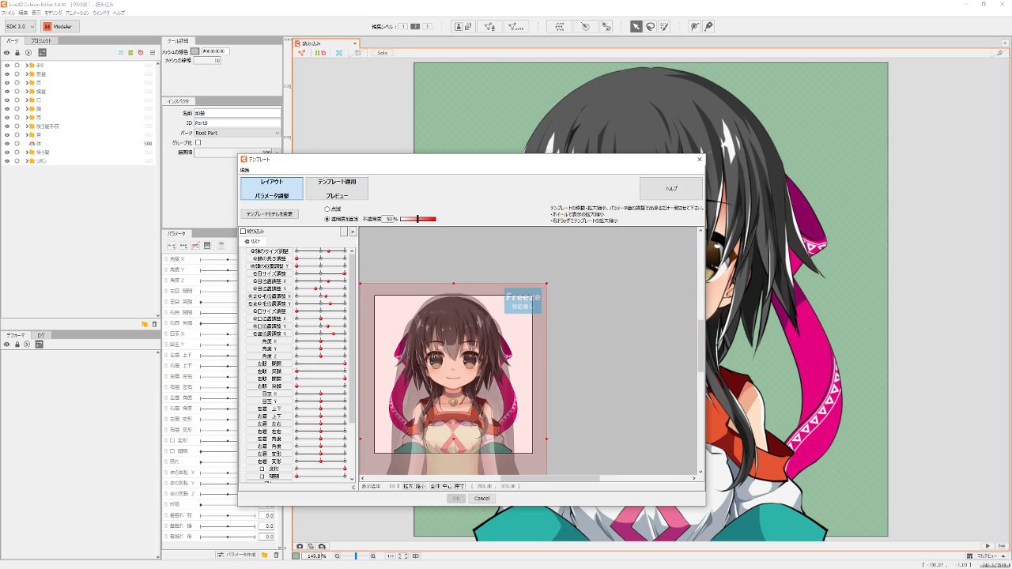
pyautogui.scroll(2, 431, 360)
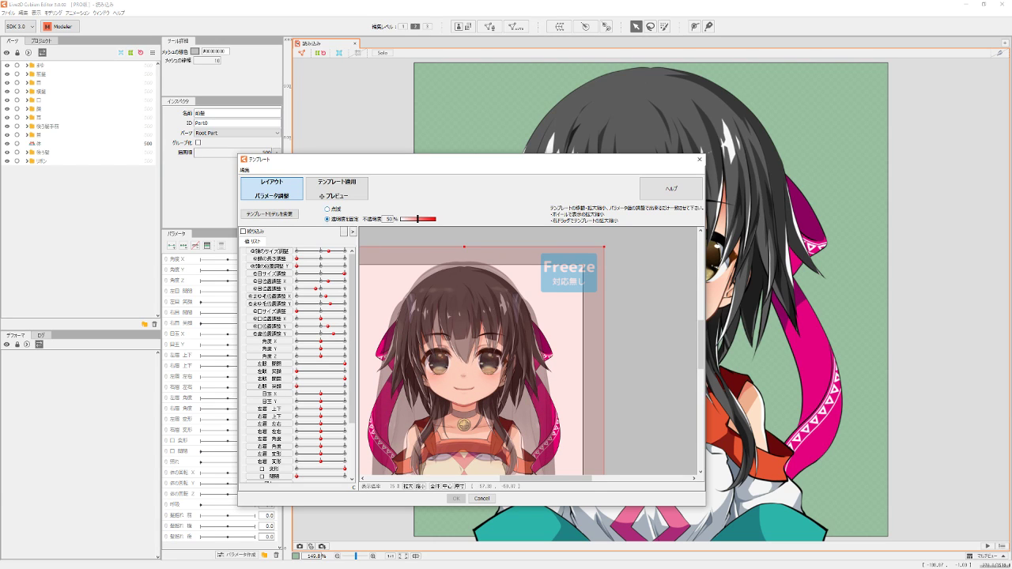
# Switch the template dialog to the template application preview and enlarge the dialog to fill more of the screen
pyautogui.click(335, 192)
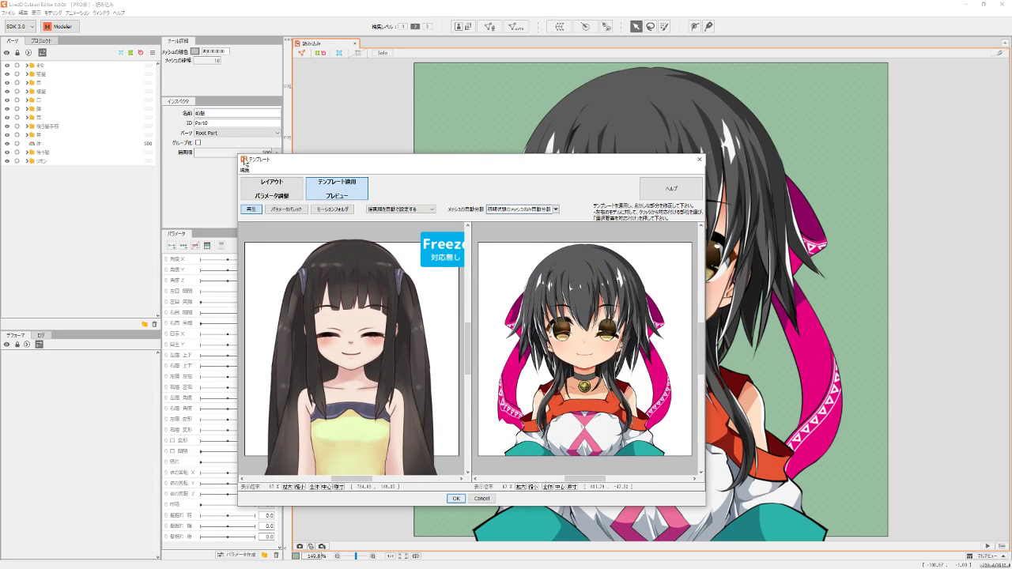
pyautogui.moveTo(236, 152); pyautogui.dragTo(113, 49)
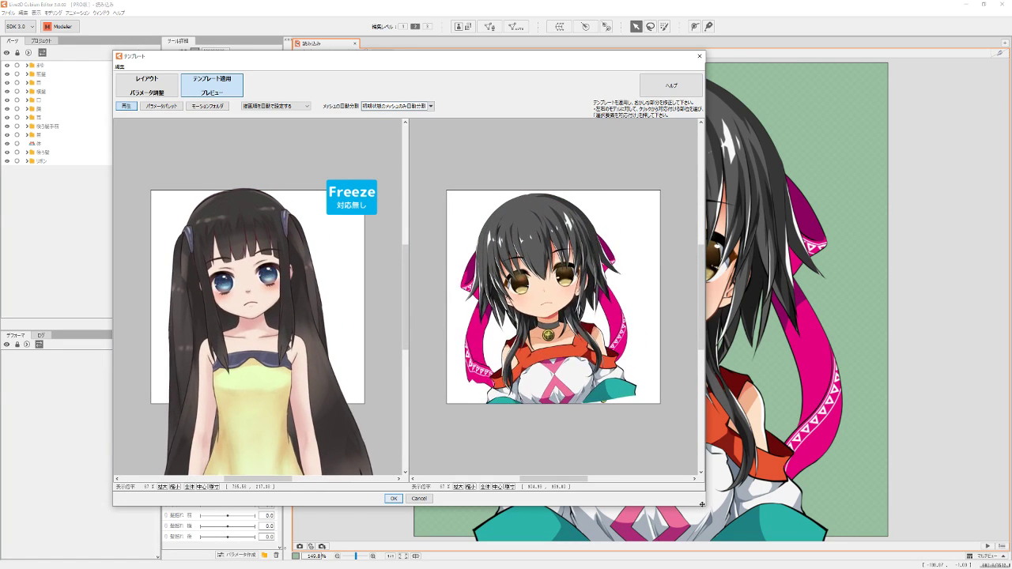
pyautogui.moveTo(704, 506); pyautogui.dragTo(806, 545)
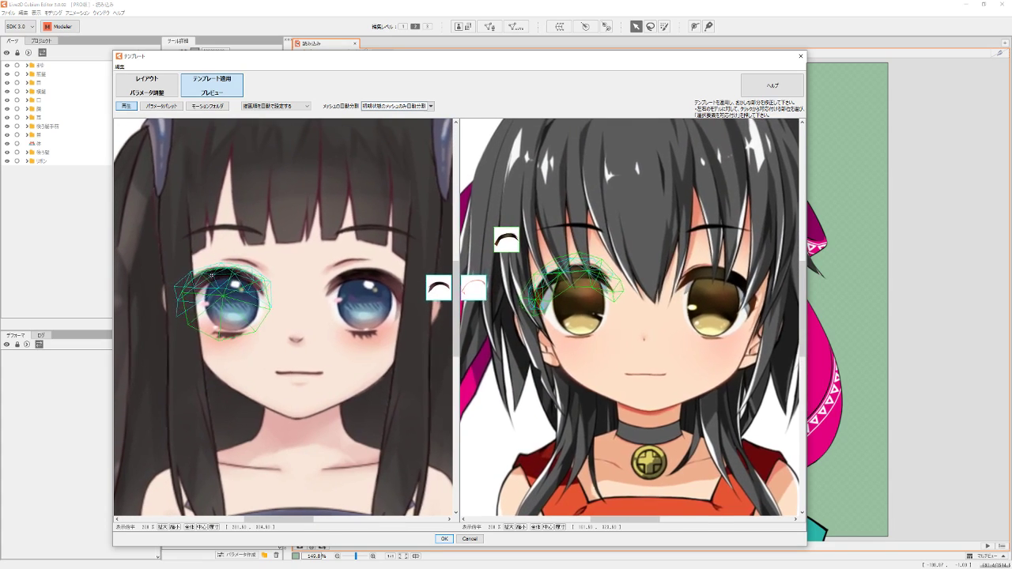
# Associate the template's upper eyelash part with the matching eyelash selected on the illustration
pyautogui.click(187, 267)
pyautogui.click(241, 318)
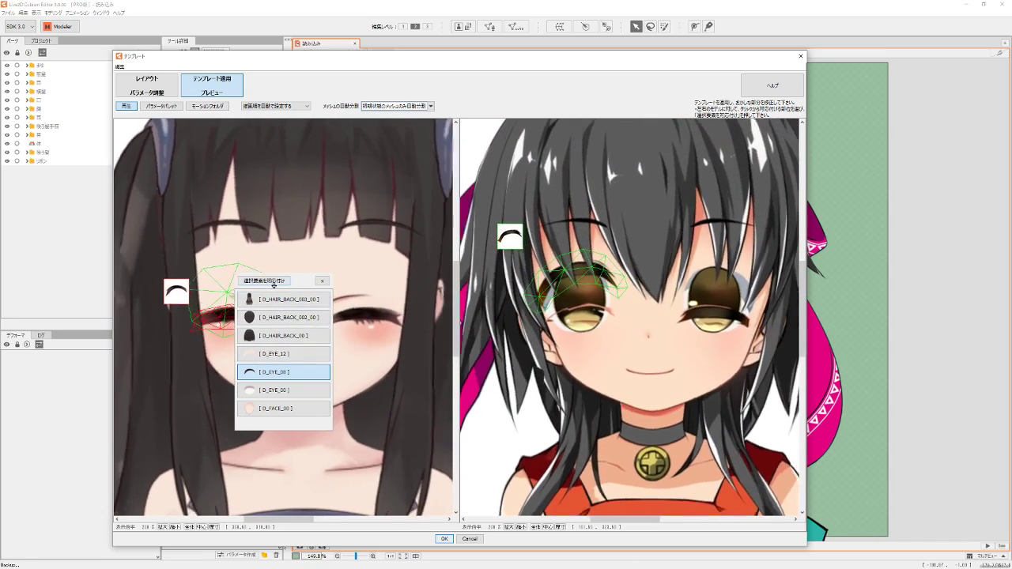
pyautogui.click(276, 281)
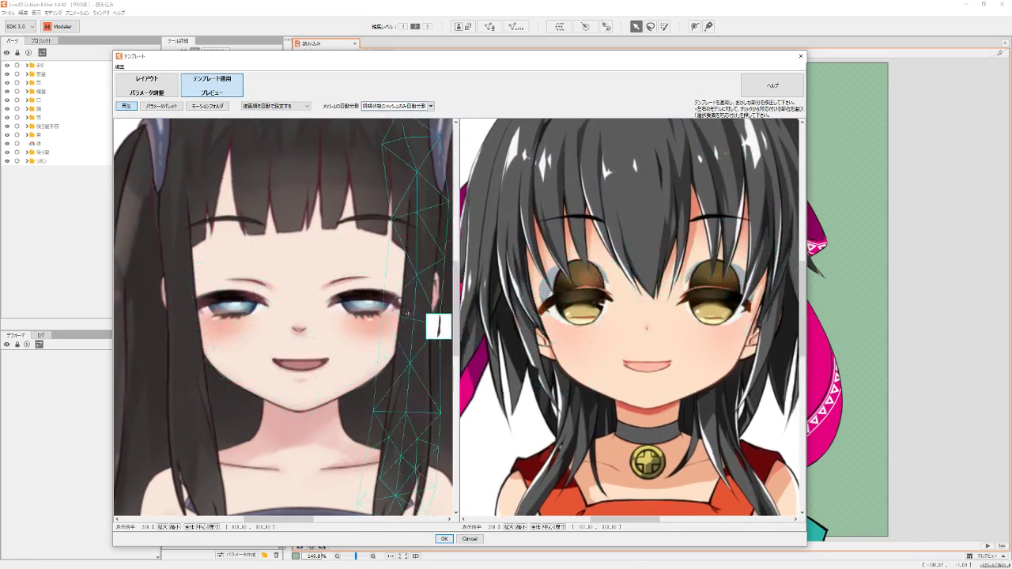
# Associate the template's face part with the illustration's face part
pyautogui.scroll(-3, 668, 313)
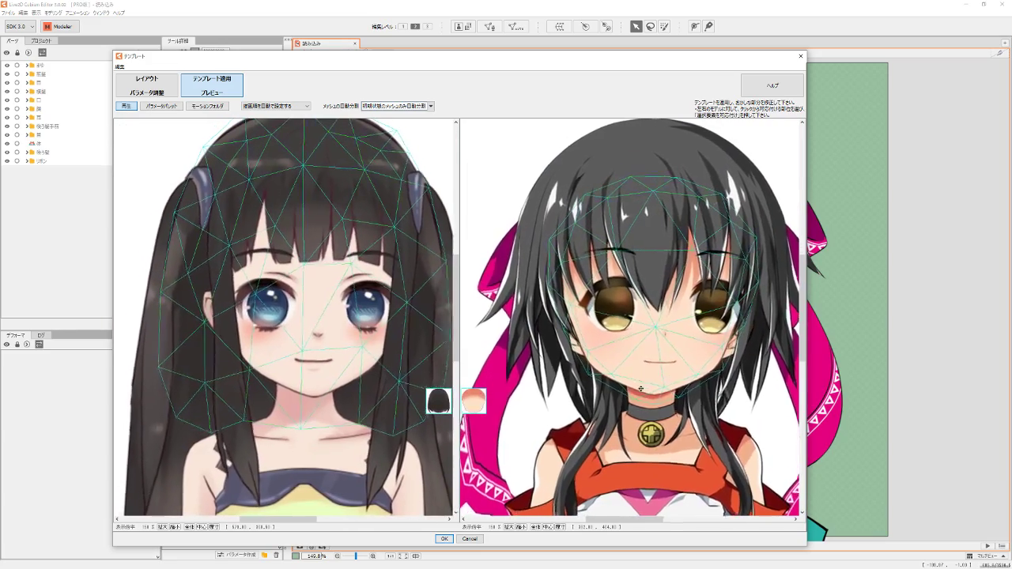
pyautogui.click(642, 387)
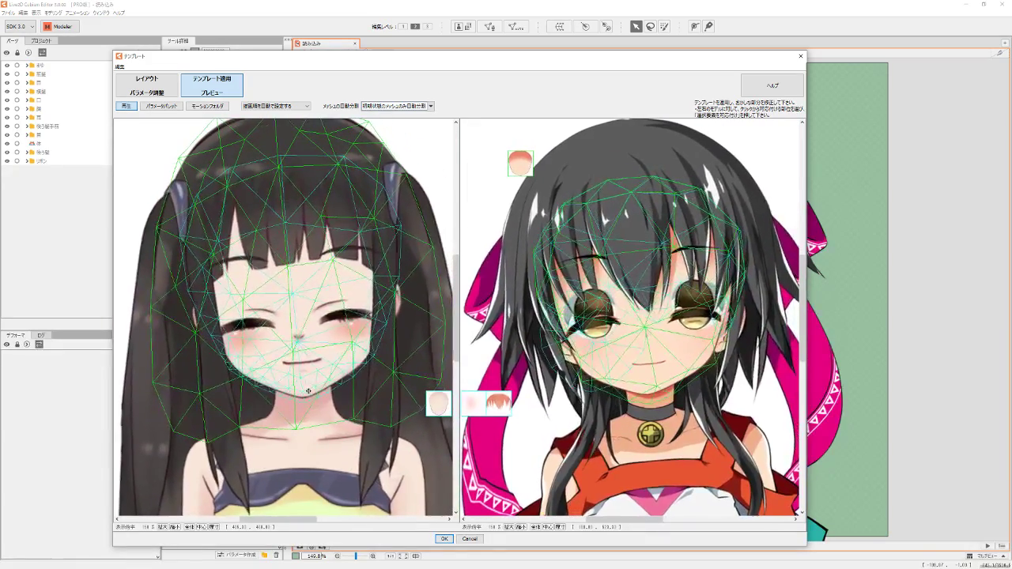
pyautogui.click(307, 393)
pyautogui.click(403, 381)
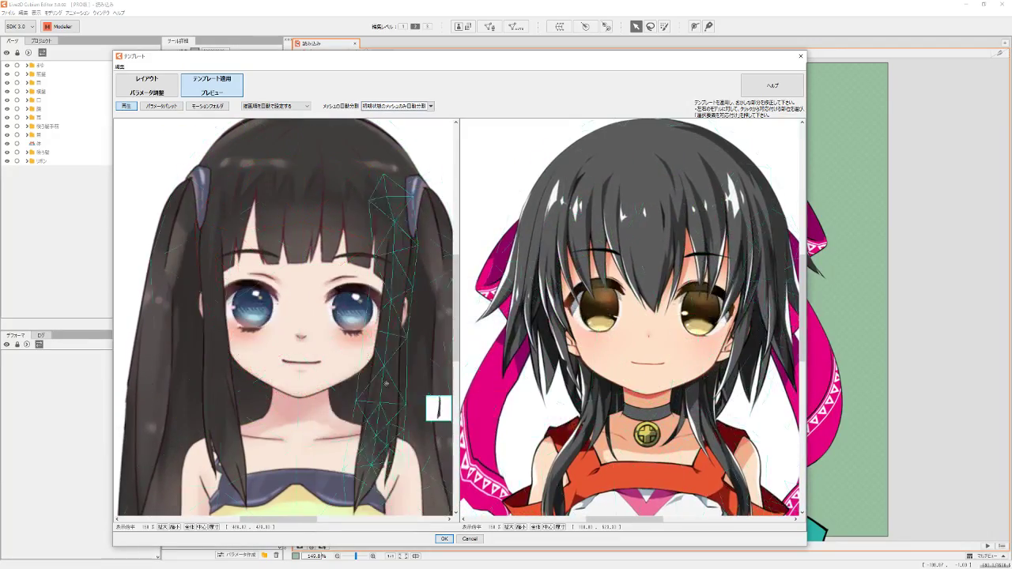
# Check which template parts correspond to the illustration's eye and face
pyautogui.click(699, 322)
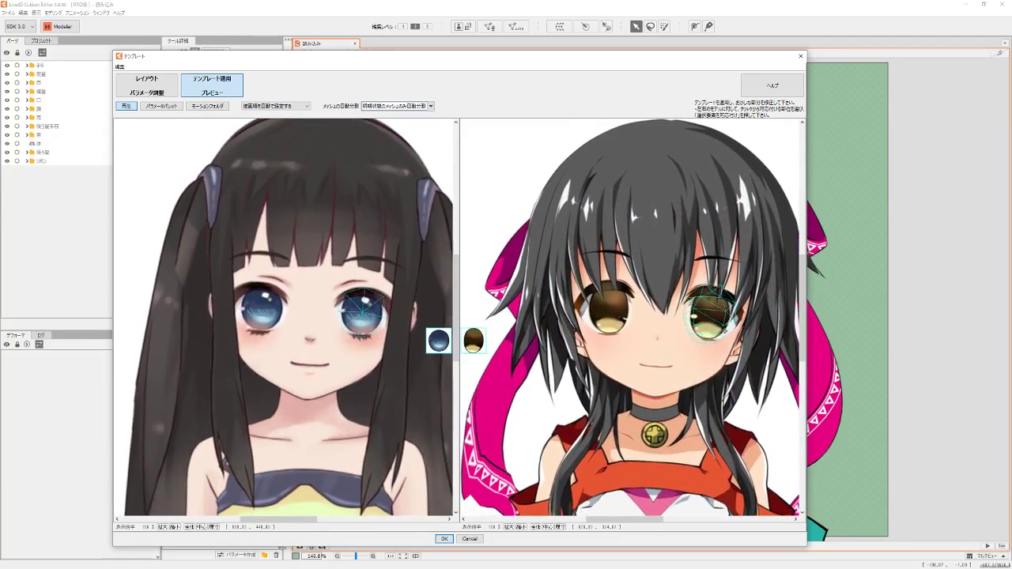
pyautogui.click(705, 324)
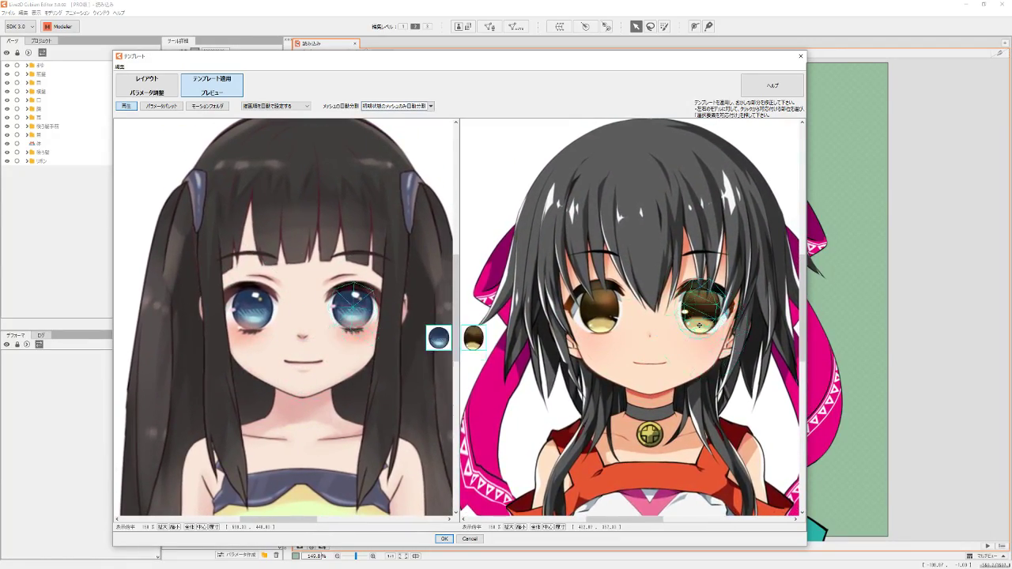
pyautogui.click(639, 324)
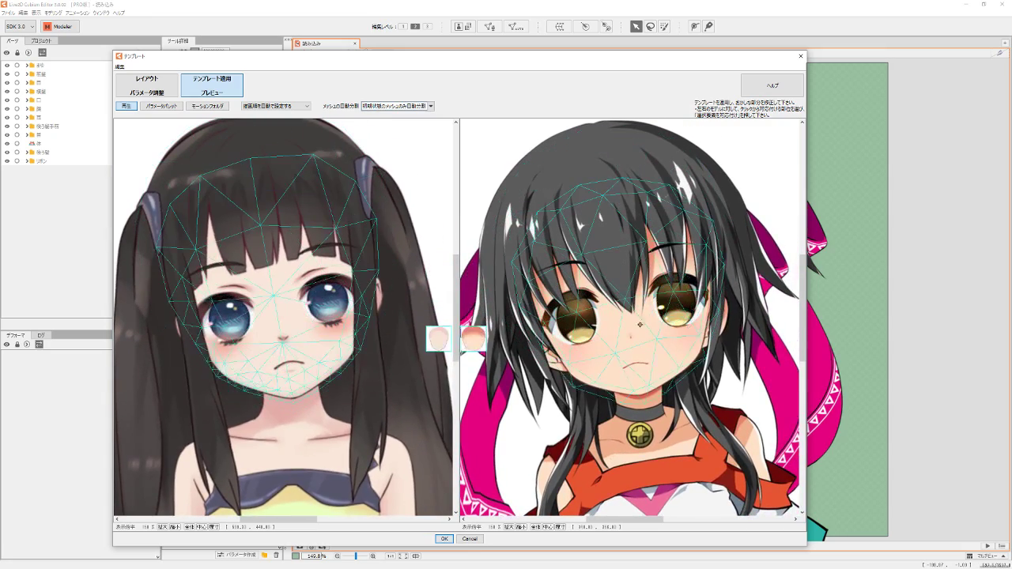
# Associate the template's dress part with the illustration's body clothing part
pyautogui.click(640, 395)
pyautogui.click(712, 395)
pyautogui.scroll(-2, 711, 395)
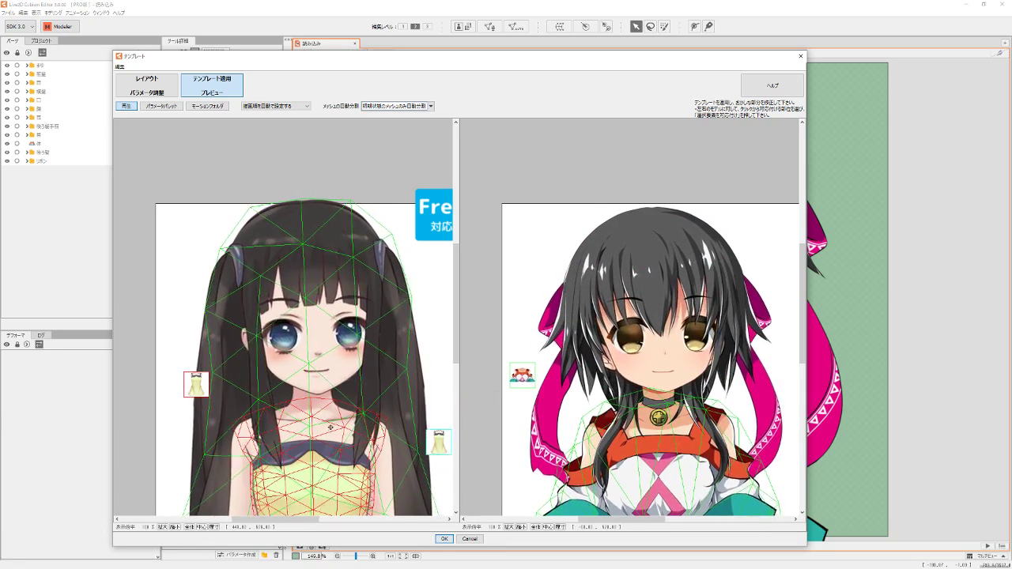
pyautogui.rightClick(333, 411)
pyautogui.click(384, 399)
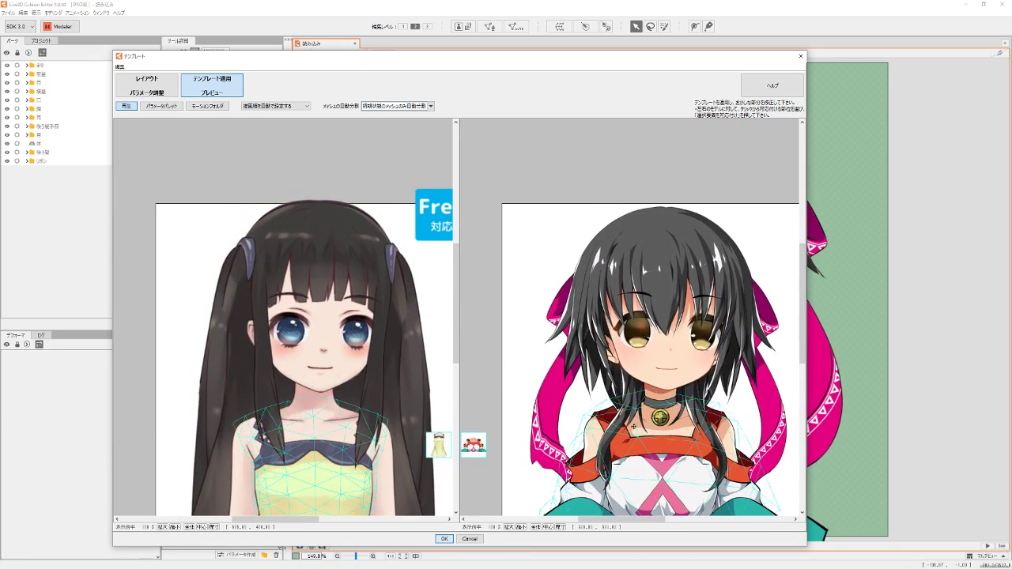
# Check the remaining eye, mouth and hair correspondences in the preview and apply the template to the model
pyautogui.moveTo(611, 522); pyautogui.dragTo(620, 521)
pyautogui.click(641, 325)
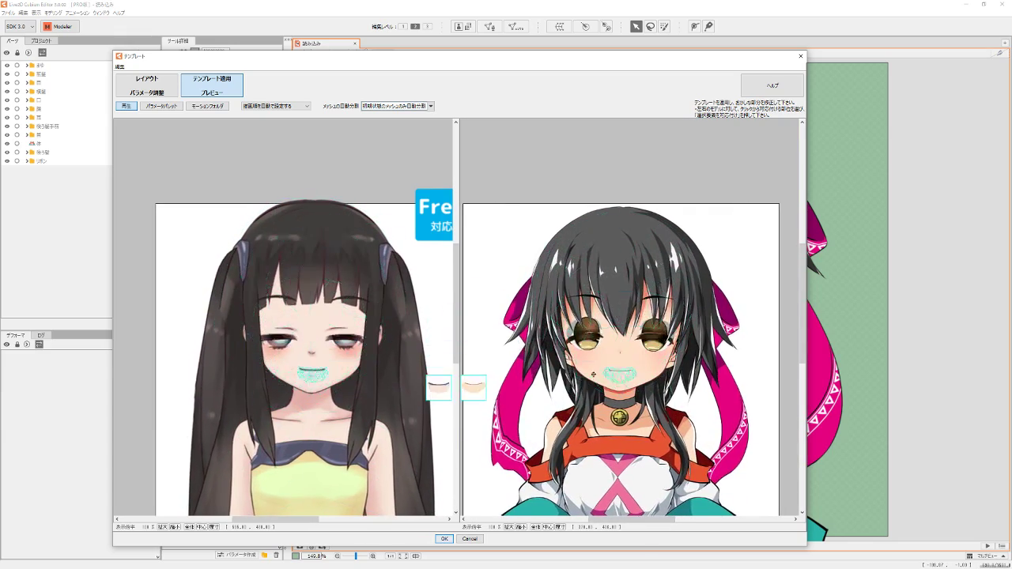
pyautogui.click(589, 320)
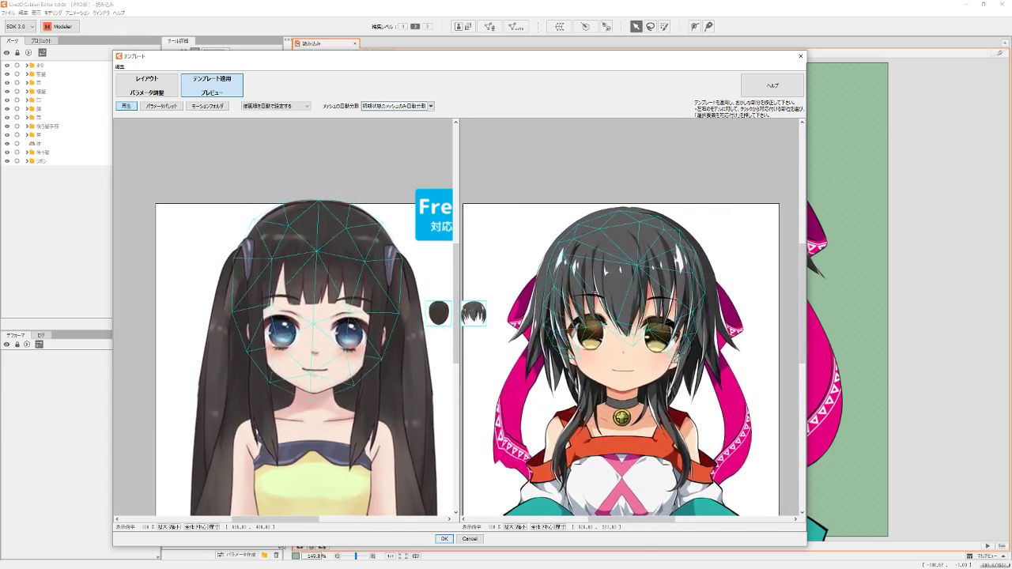
pyautogui.click(630, 389)
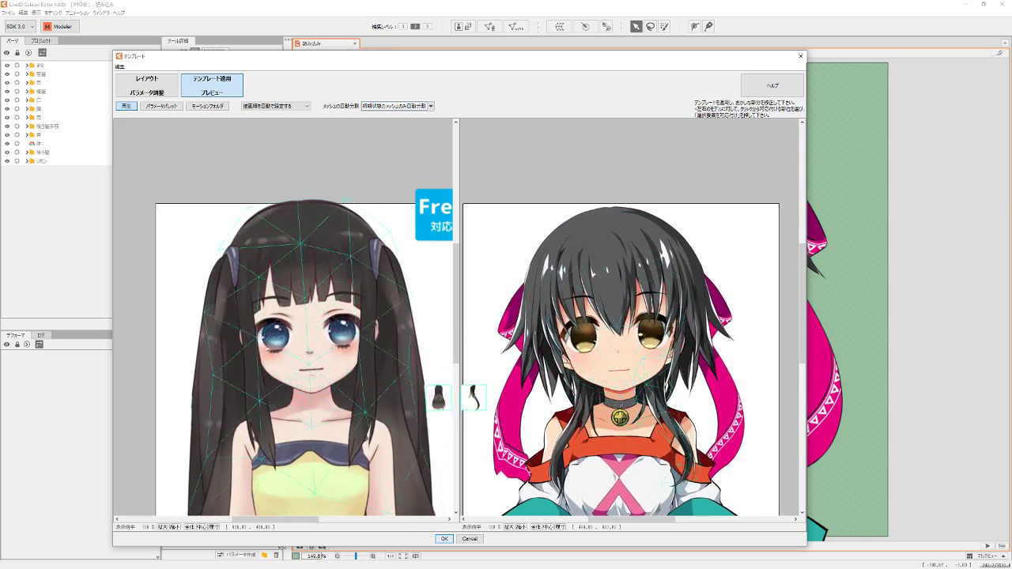
pyautogui.click(619, 373)
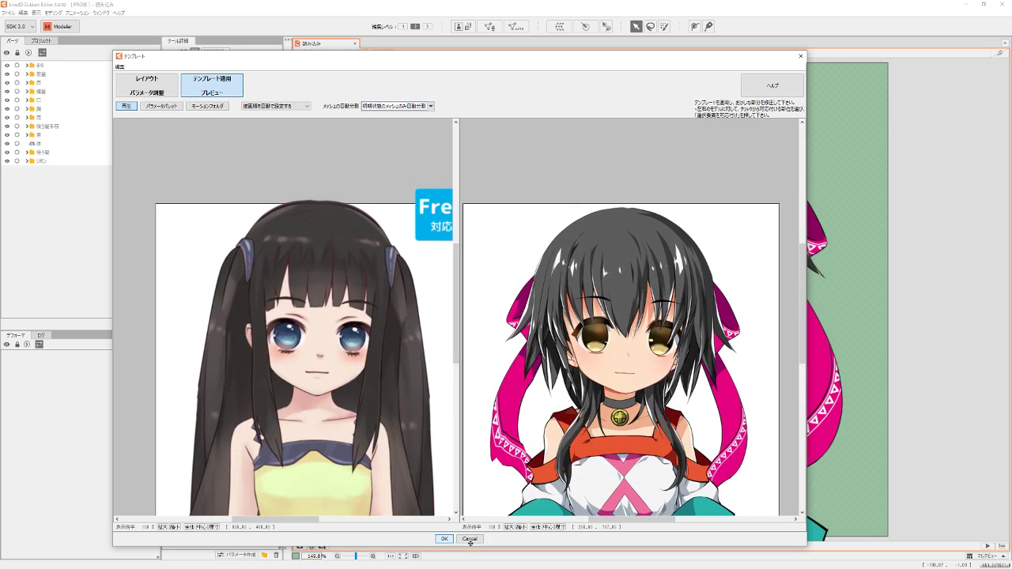
pyautogui.click(443, 538)
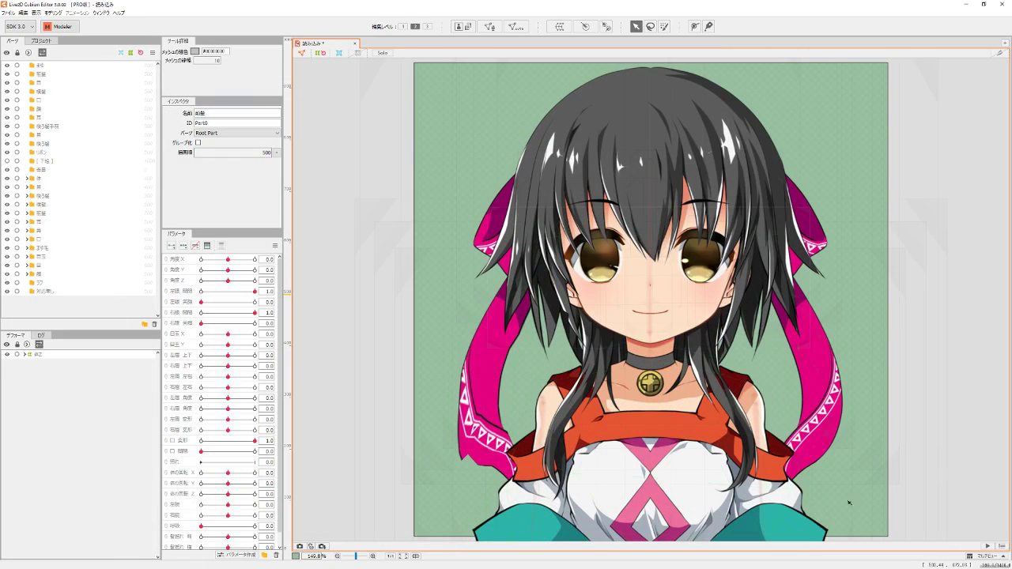
# Preview the templated model's automatic motion on the canvas, stop the playback and look through the parameter list
pyautogui.click(988, 545)
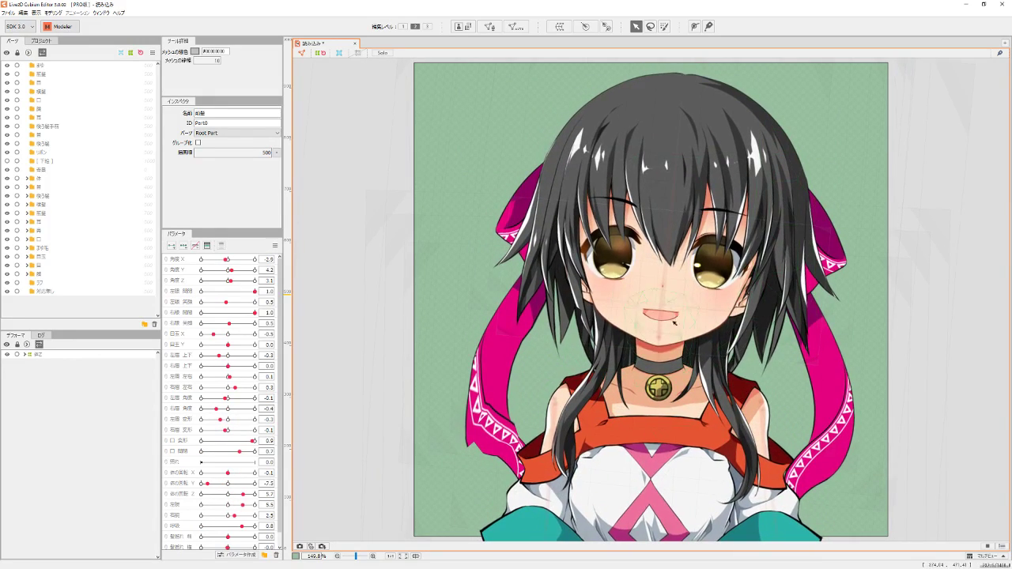
pyautogui.click(987, 546)
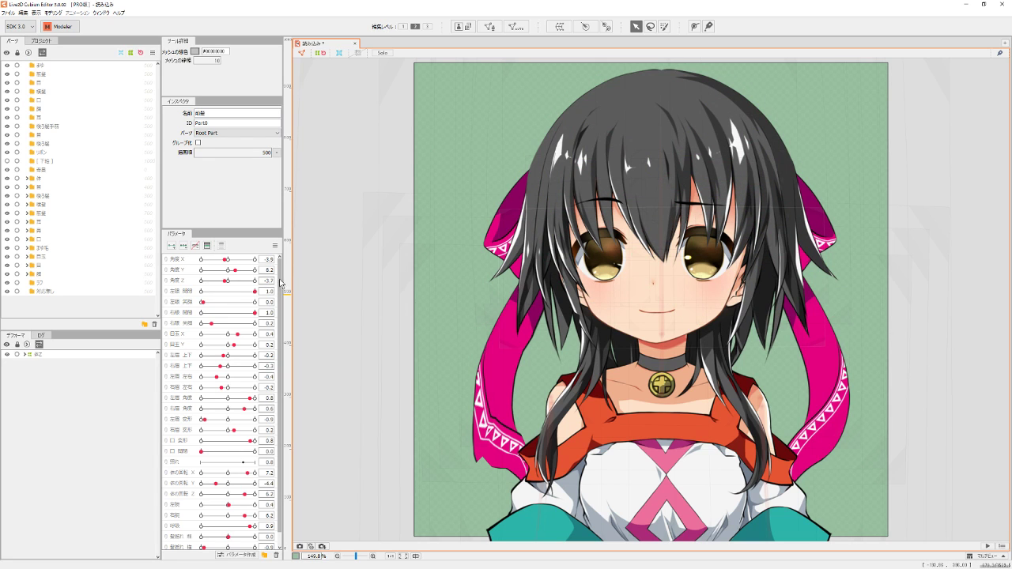
pyautogui.scroll(-1, 225, 404)
pyautogui.scroll(1, 280, 351)
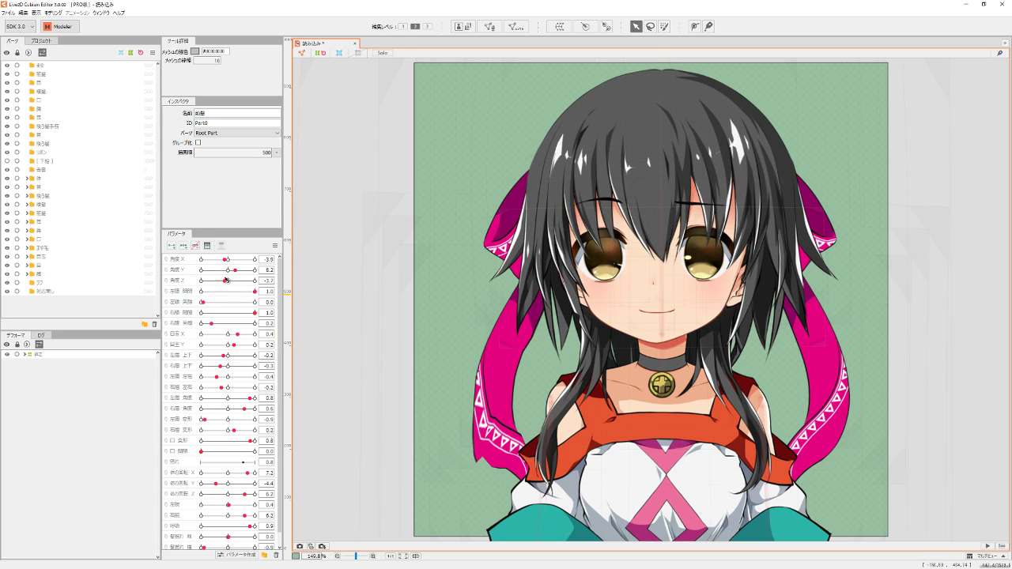
# Select the white of the right eye (右白目) and set the left eye open/close parameter (左眼 開閉) to 0.0
pyautogui.click(587, 265)
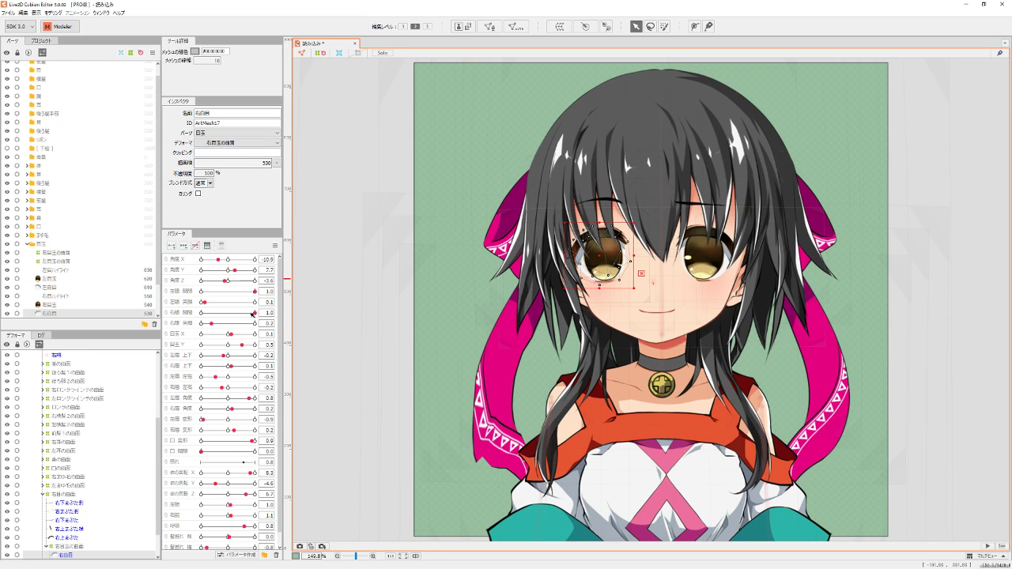
pyautogui.moveTo(250, 293); pyautogui.dragTo(202, 292)
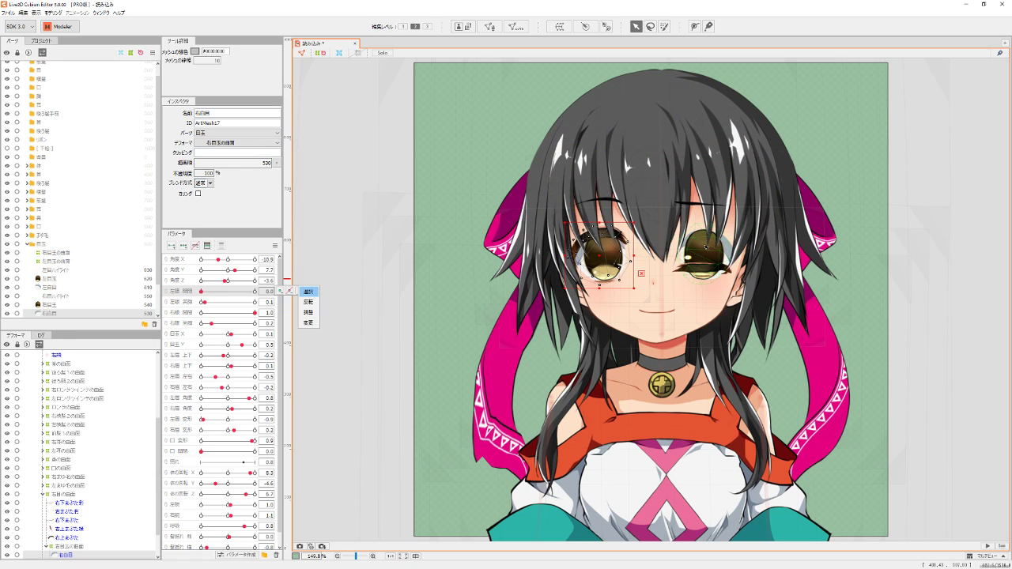
pyautogui.press('Escape')
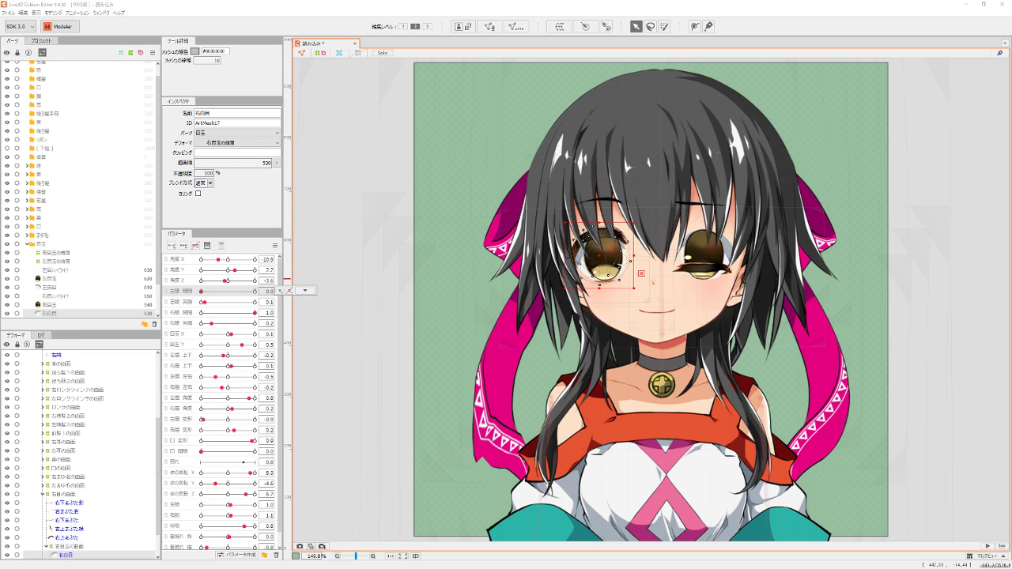